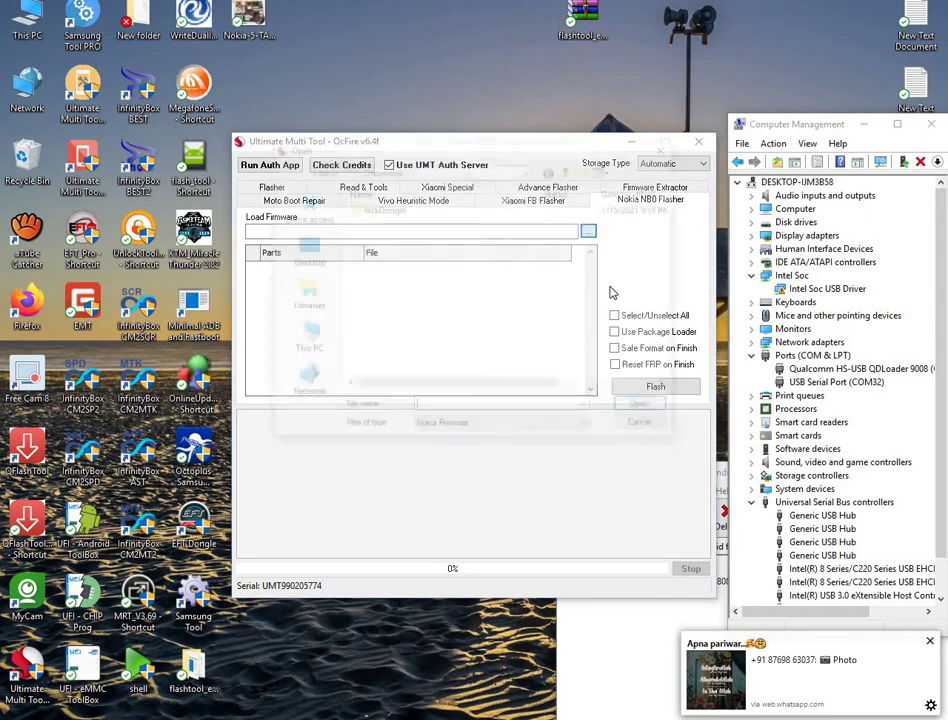
pyautogui.click(305, 250)
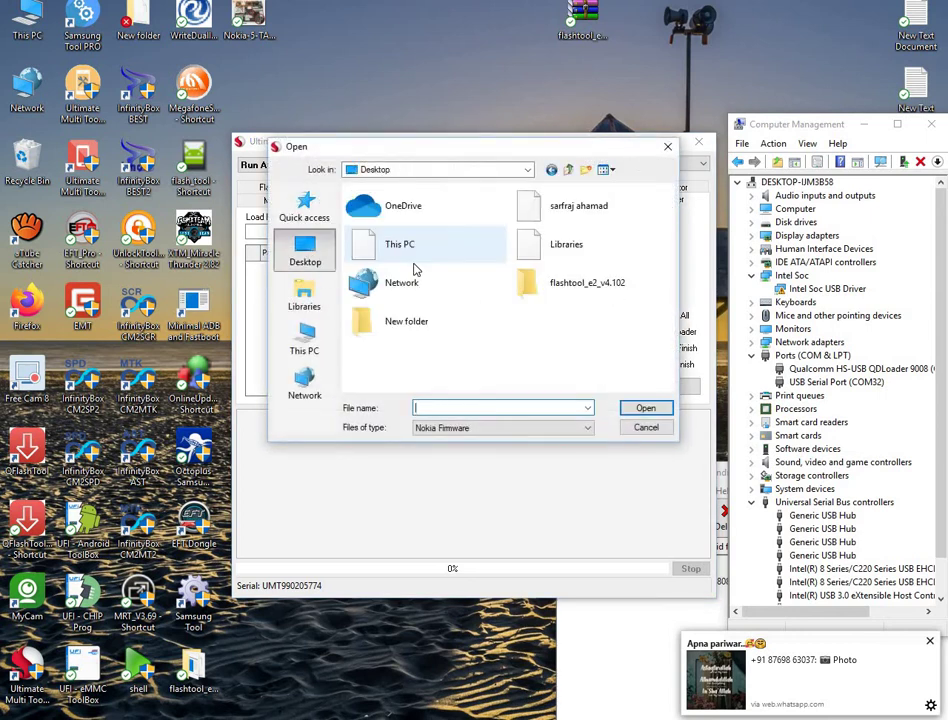
pyautogui.doubleClick(434, 321)
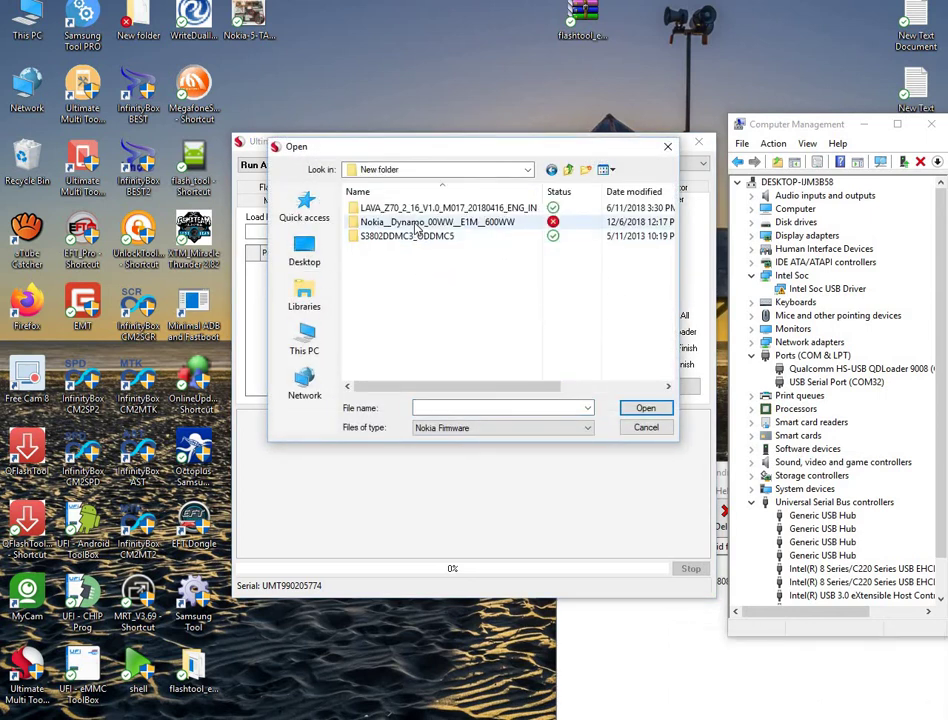
pyautogui.doubleClick(418, 221)
pyautogui.doubleClick(418, 210)
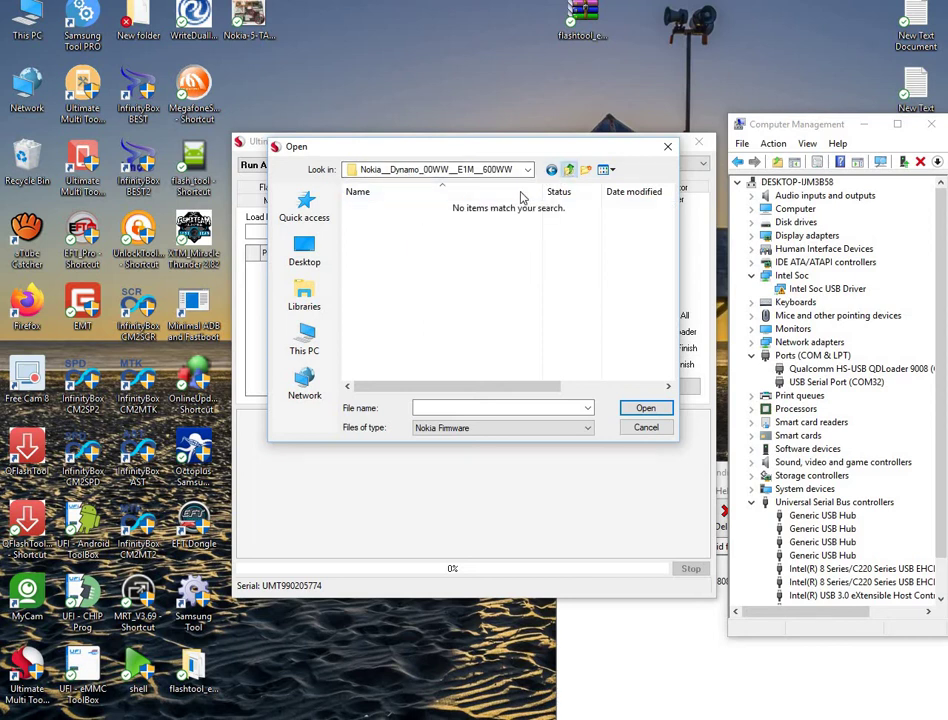
pyautogui.click(567, 171)
pyautogui.click(640, 412)
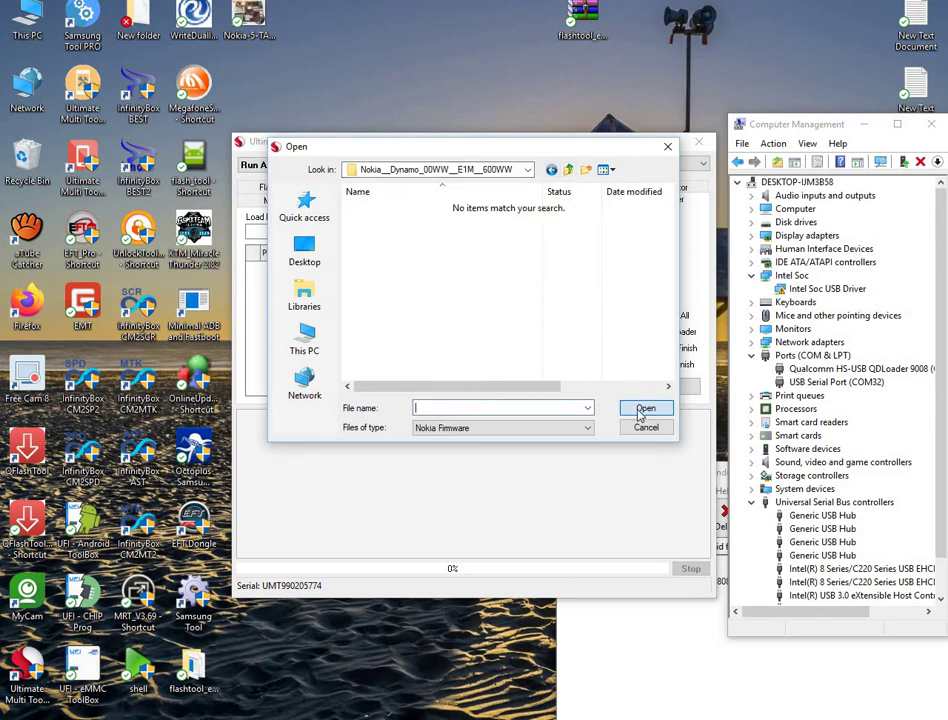
pyautogui.click(588, 428)
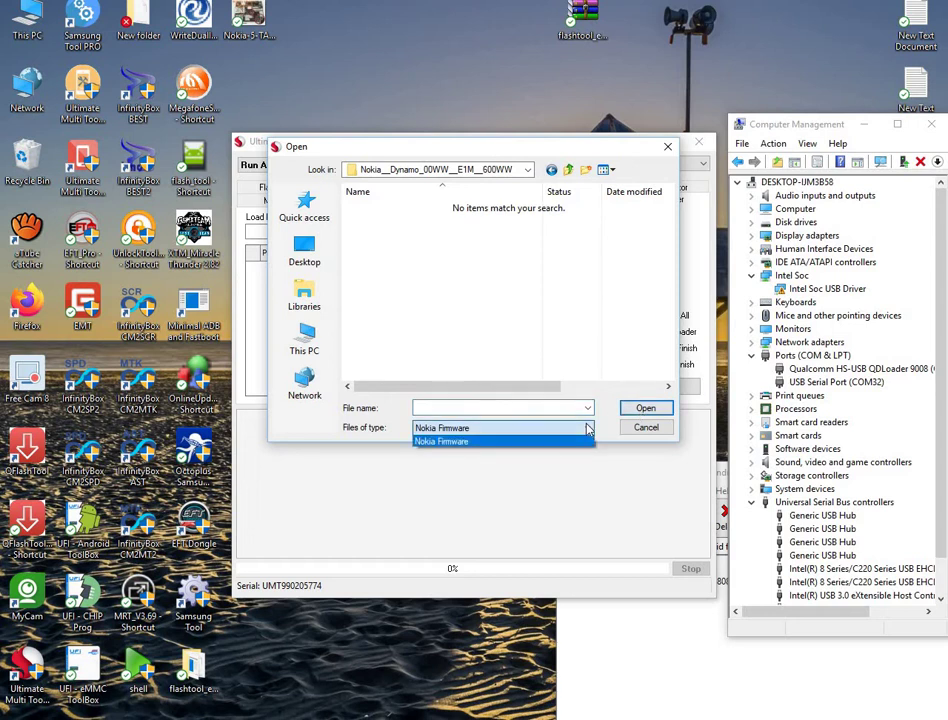
pyautogui.click(580, 442)
pyautogui.click(568, 171)
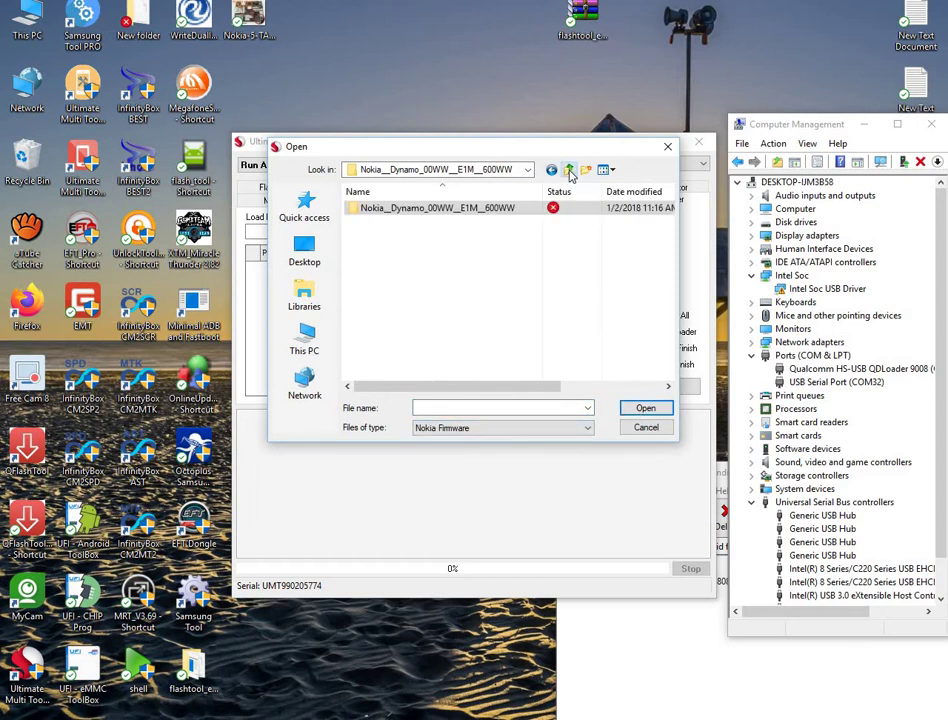
pyautogui.click(569, 172)
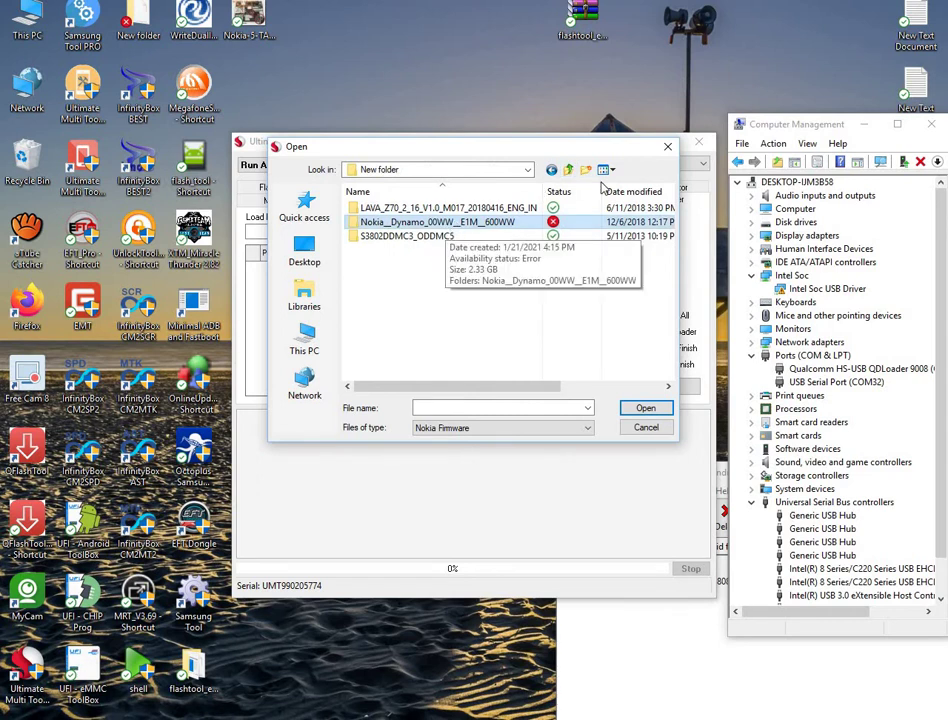
pyautogui.click(667, 147)
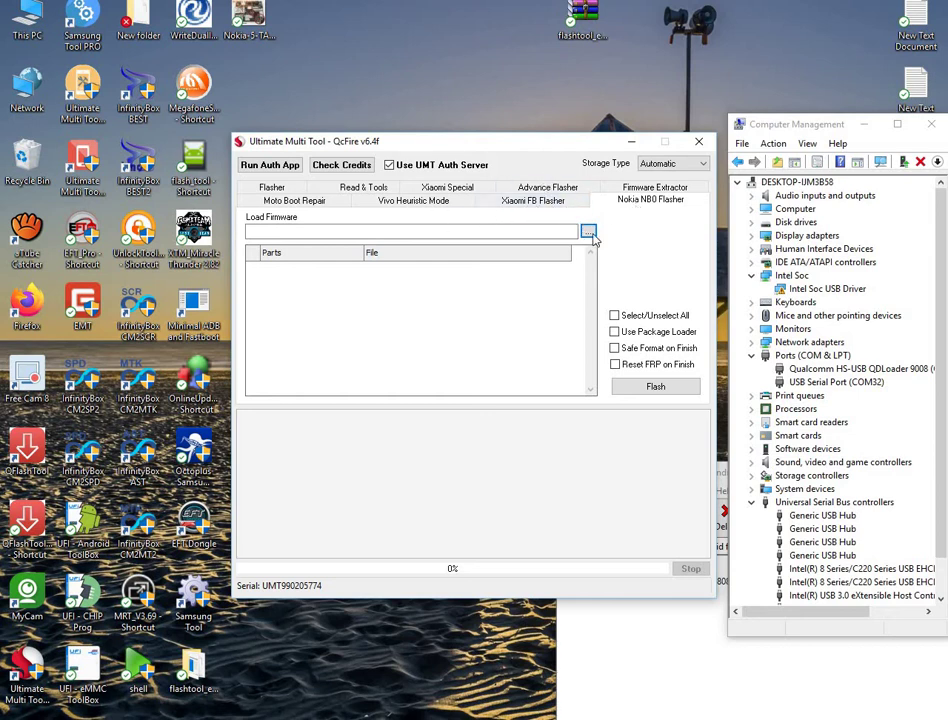
# - In the Flasher, enable Program and load the program XML from the nested Nokia__Dynamo_00WW__E1M__600WW folder in the desktop's New folder
pyautogui.click(271, 188)
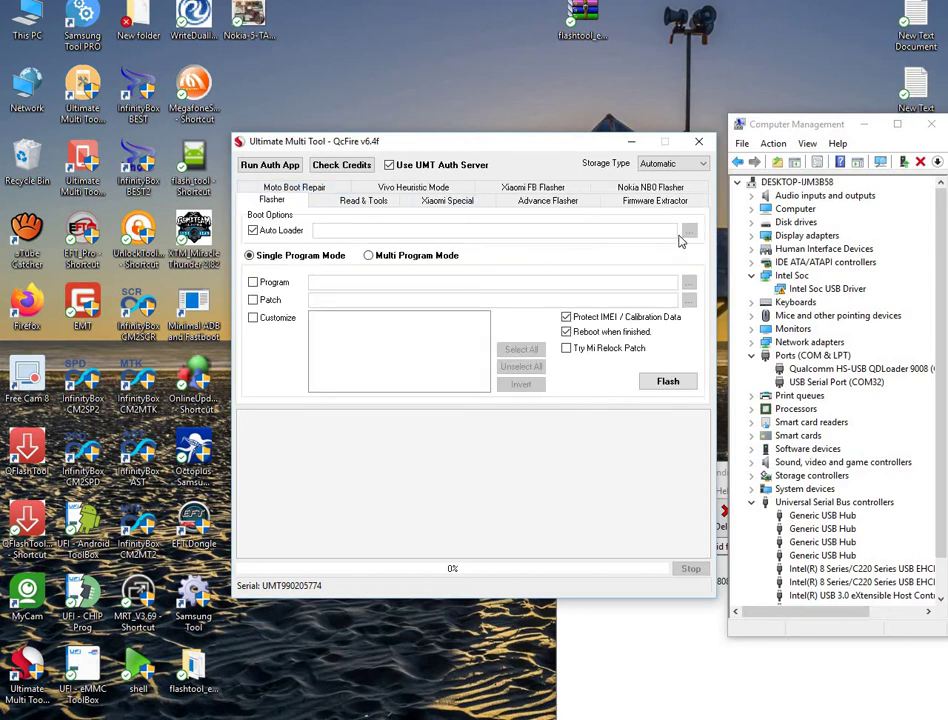
pyautogui.click(254, 283)
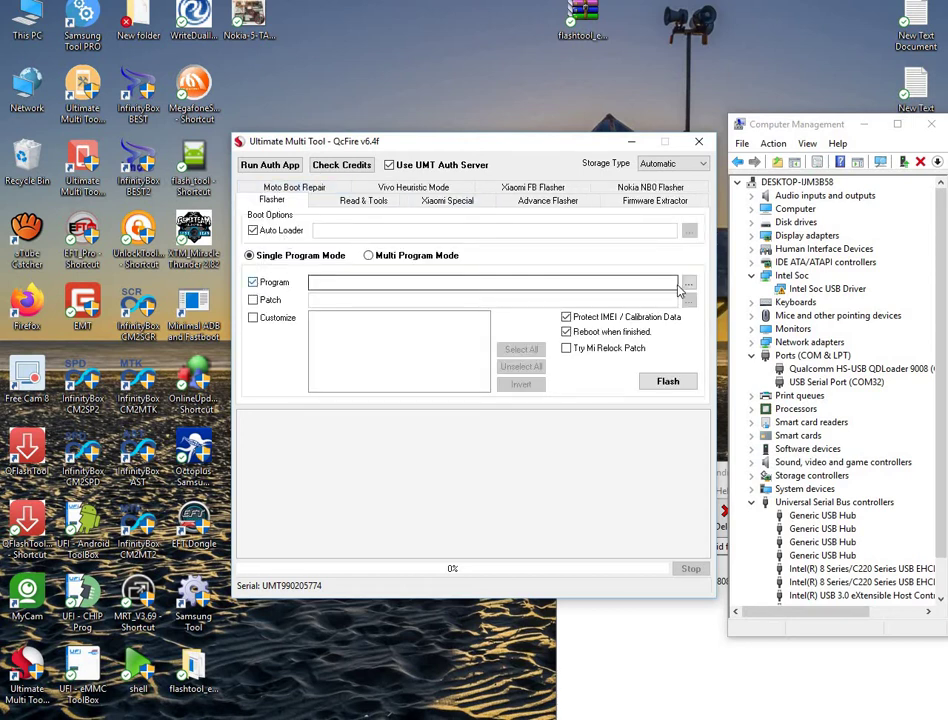
pyautogui.click(689, 282)
pyautogui.click(322, 246)
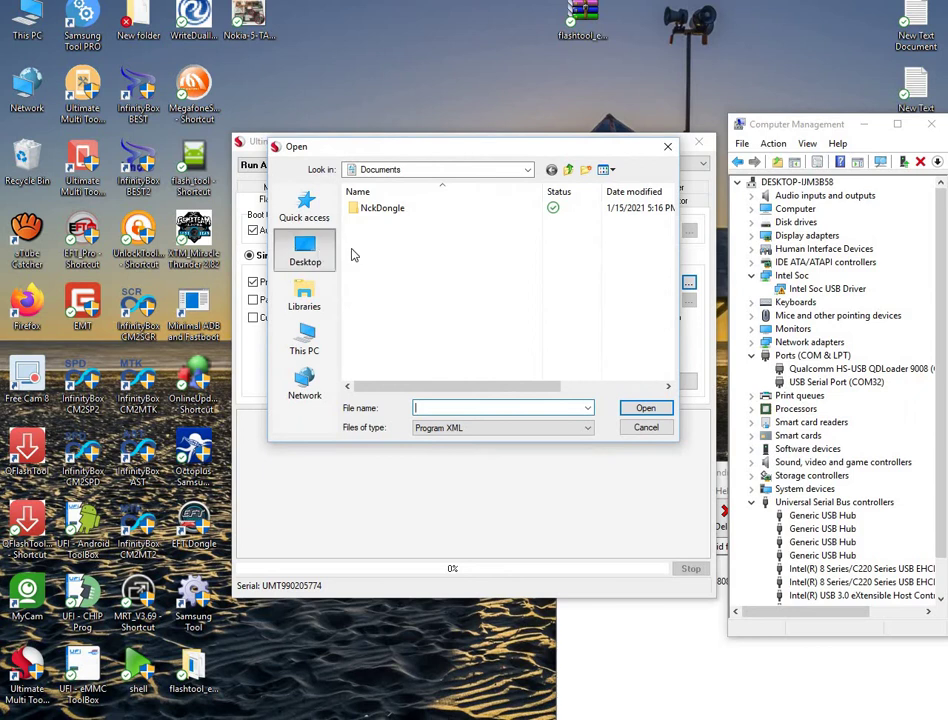
pyautogui.doubleClick(405, 332)
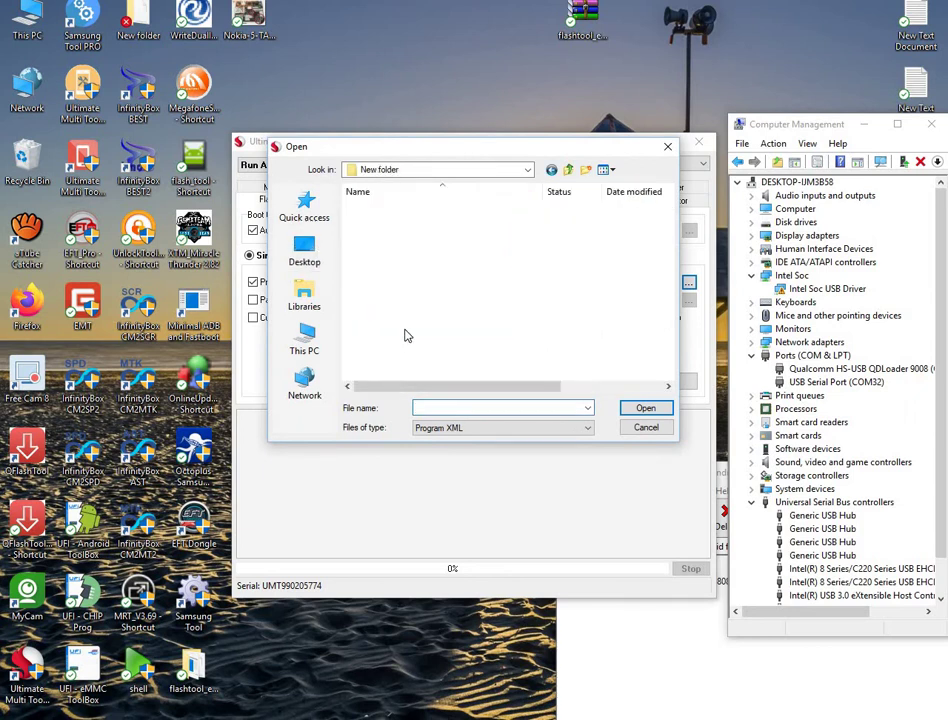
pyautogui.doubleClick(402, 163)
pyautogui.doubleClick(401, 210)
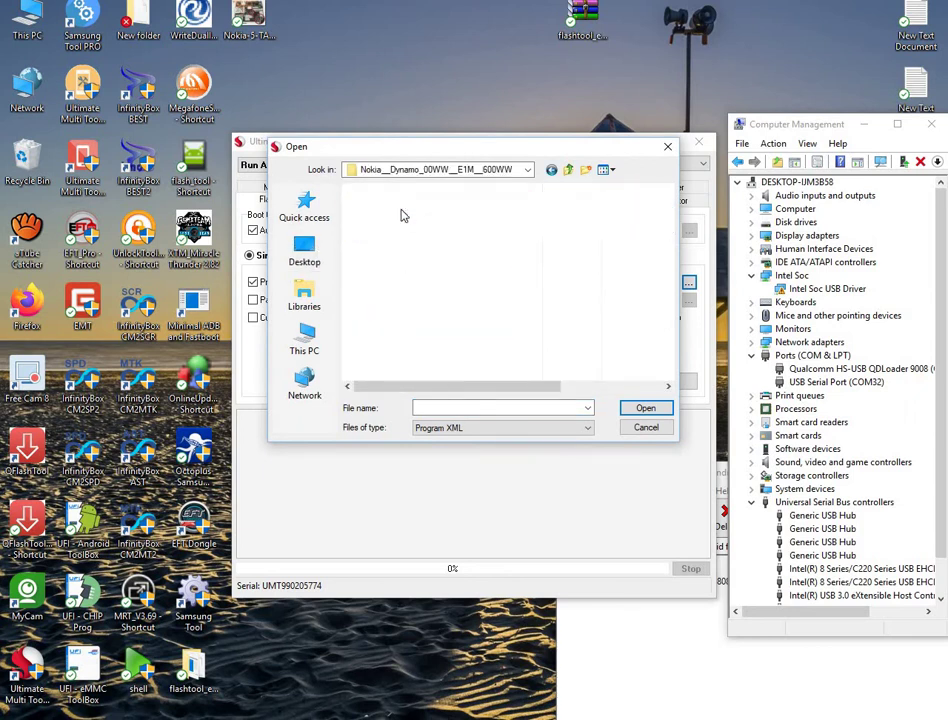
pyautogui.doubleClick(403, 210)
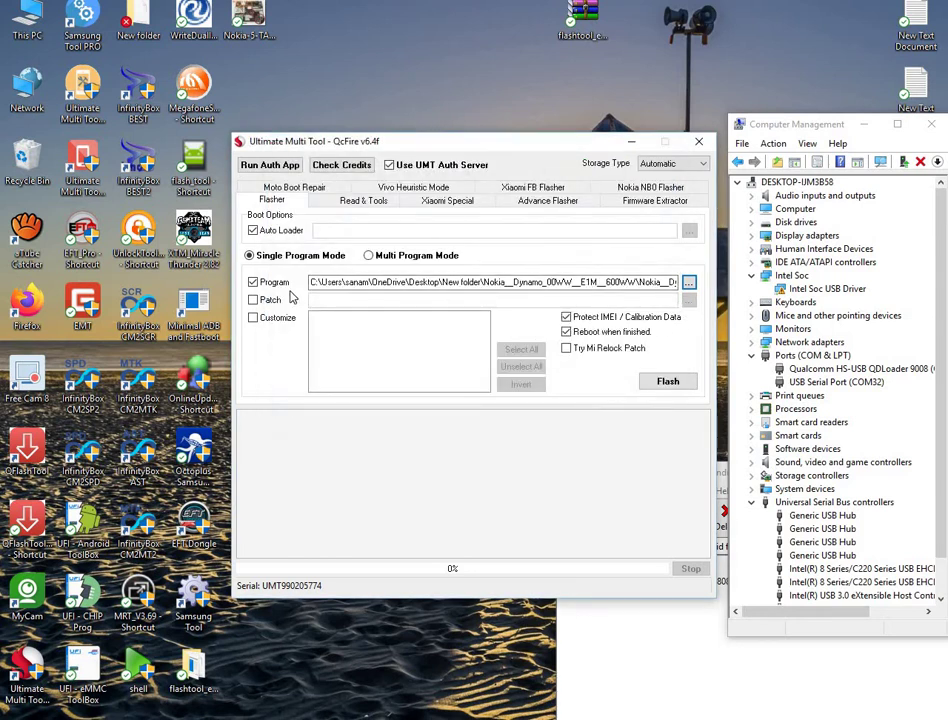
# - Enable Patch, try to load a patch XML from the Nokia__Dynamo_00WW__E1M__600WW folder, and close the flashing tool
pyautogui.click(256, 301)
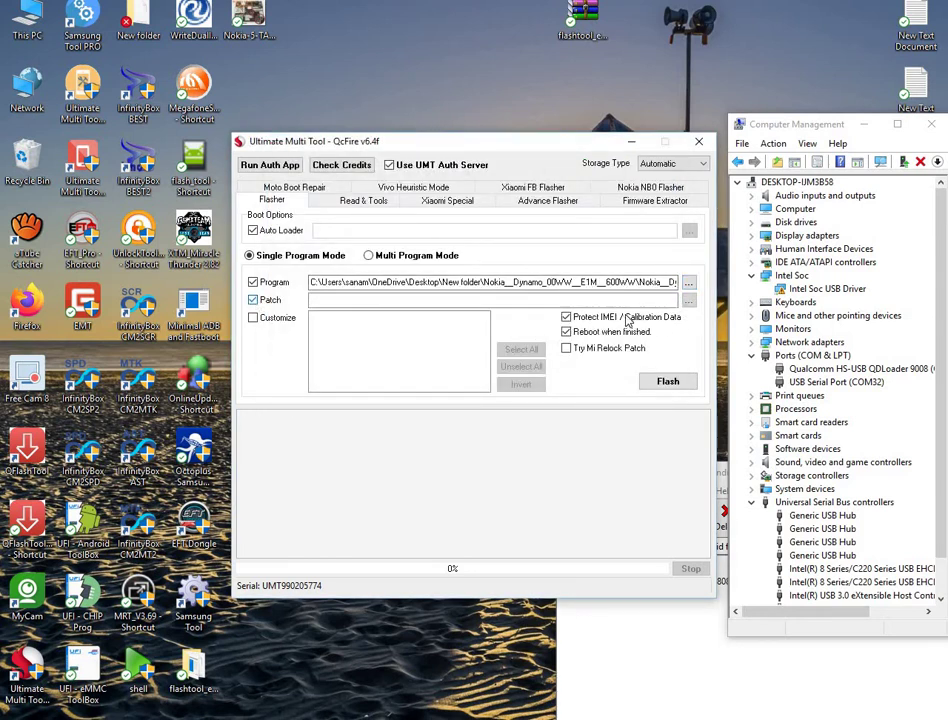
pyautogui.click(688, 302)
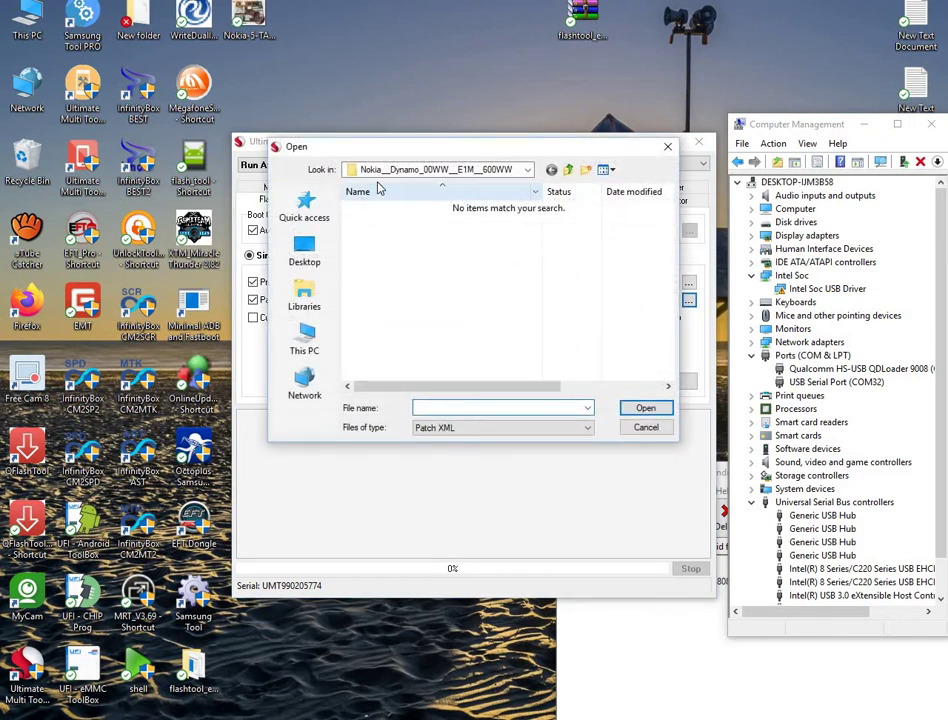
pyautogui.click(304, 250)
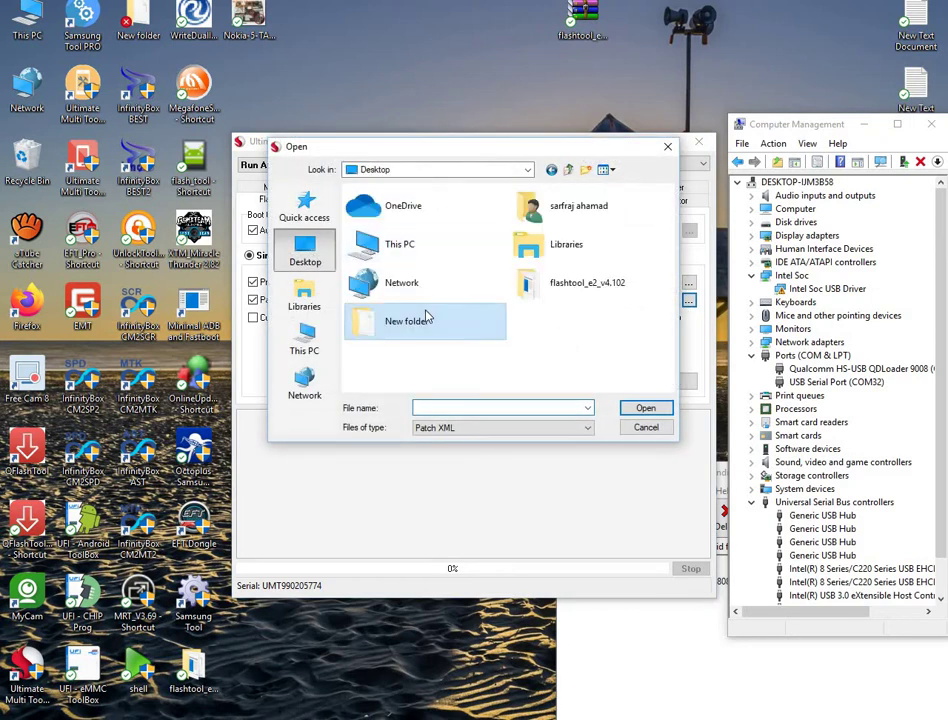
pyautogui.doubleClick(427, 316)
pyautogui.doubleClick(402, 220)
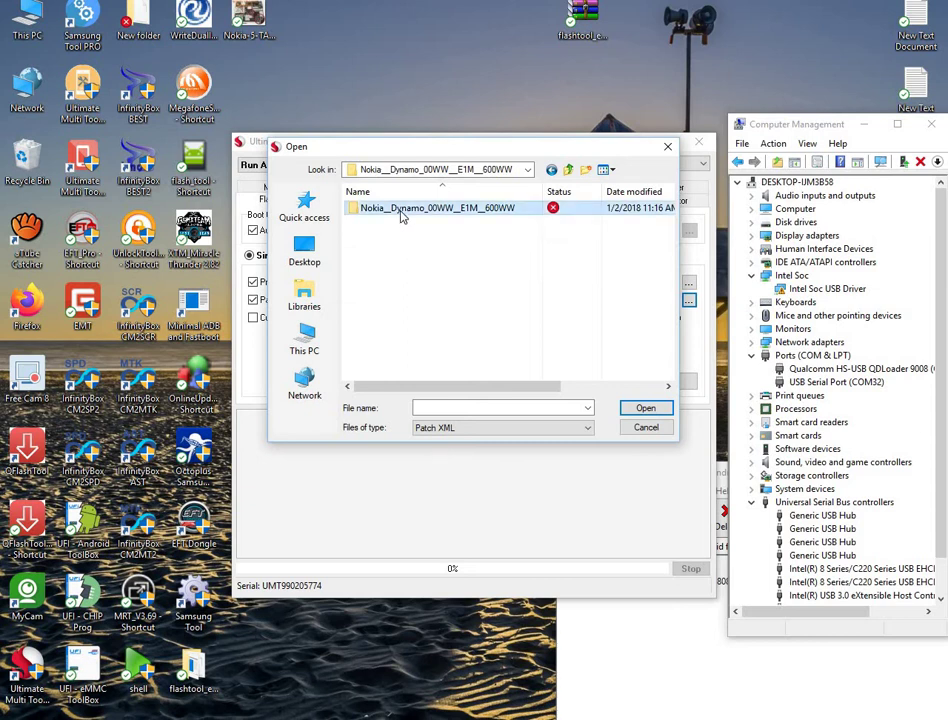
pyautogui.doubleClick(401, 210)
pyautogui.click(556, 428)
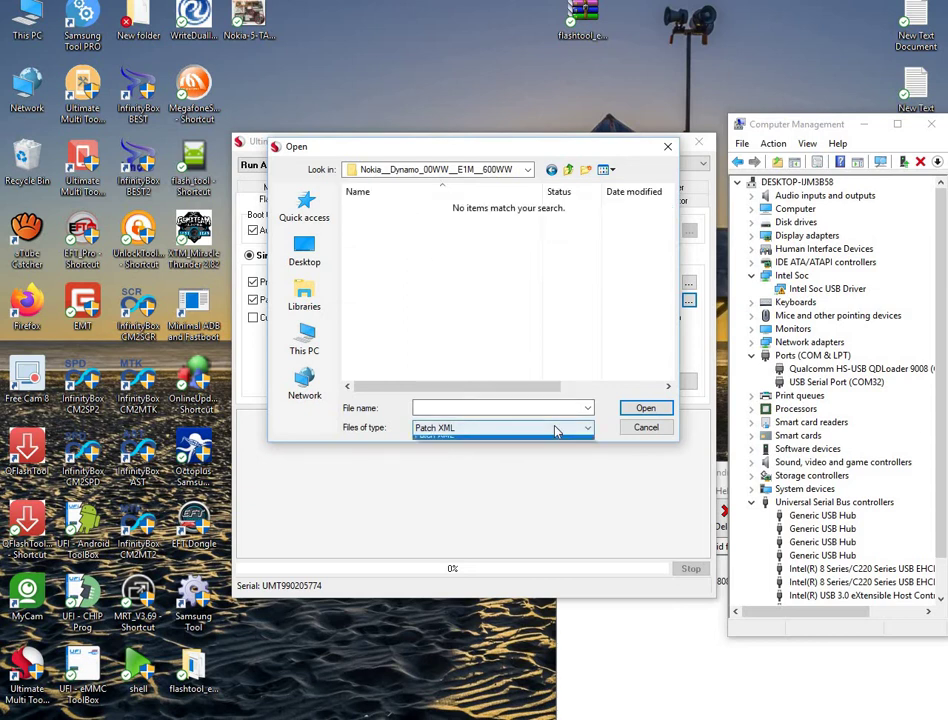
pyautogui.click(645, 427)
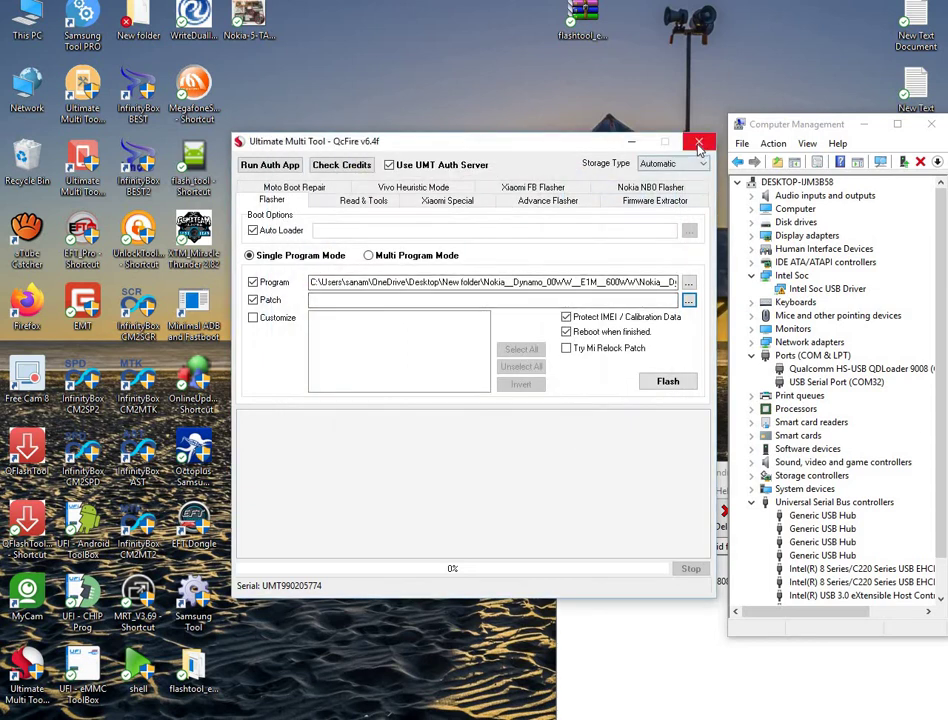
pyautogui.click(699, 141)
# - Review the compatible drivers offered for the Qualcomm HS-USB QDLoader 9008 port without installing one
pyautogui.rightClick(836, 370)
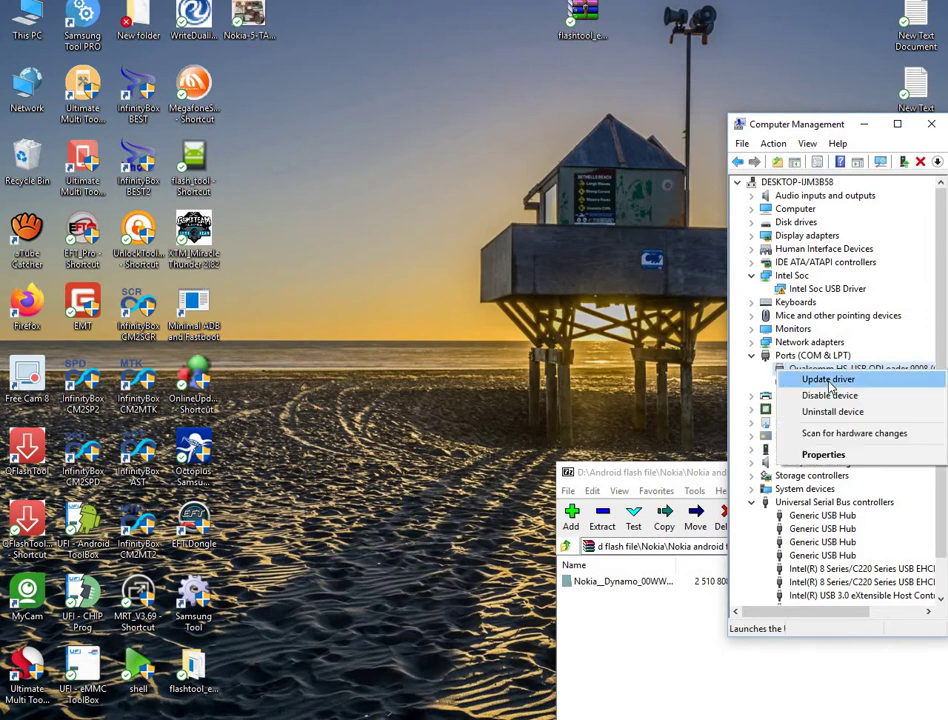
pyautogui.click(838, 381)
pyautogui.click(619, 443)
pyautogui.click(639, 474)
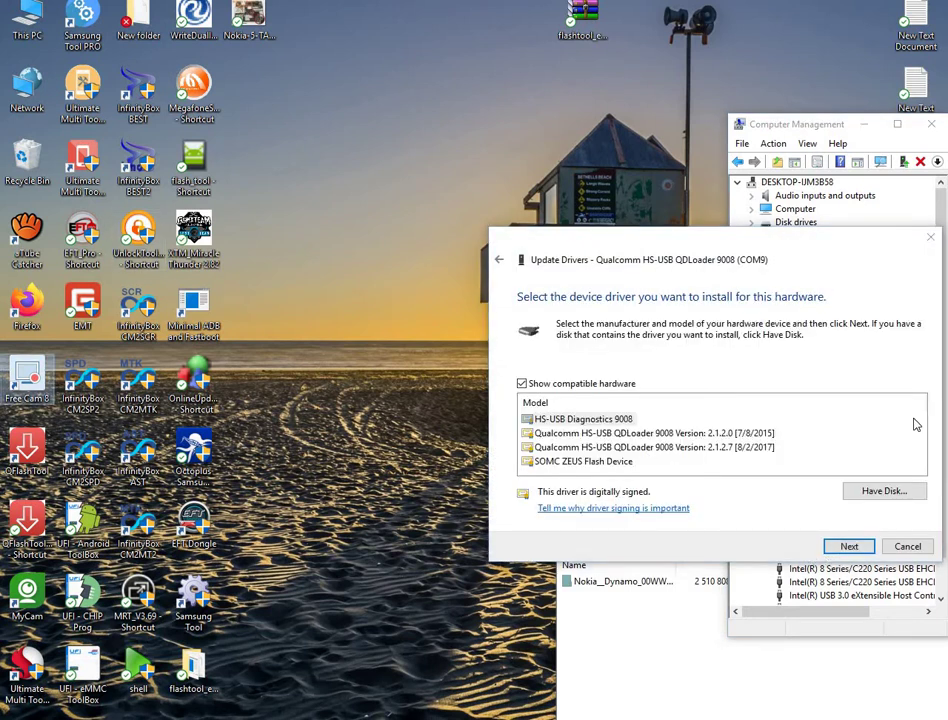
pyautogui.click(906, 546)
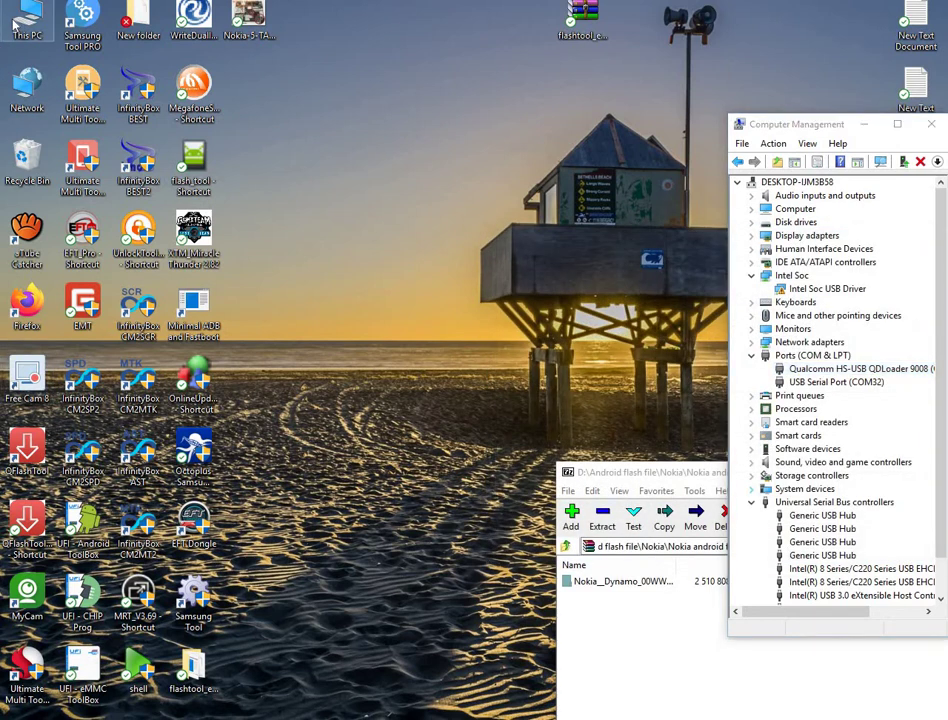
# - Open the InfinityBox_update_CM2QLM_Drivers_v1.01 archive from D:\Box softwear\Infinity box\Driver and close the folder window
pyautogui.doubleClick(27, 20)
pyautogui.scroll(-3, 515, 452)
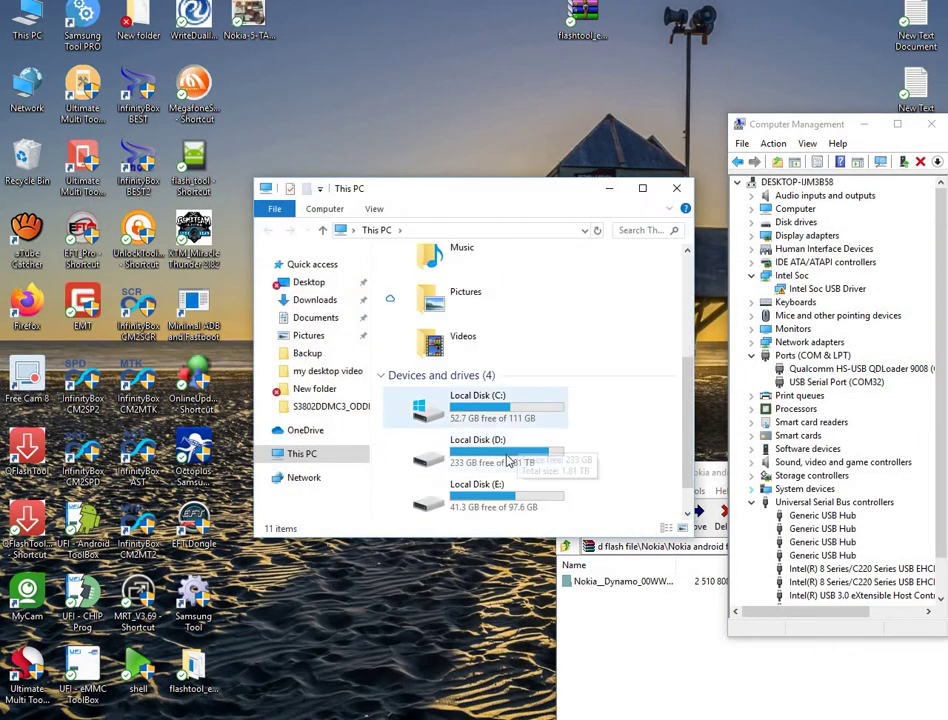
pyautogui.doubleClick(508, 461)
pyautogui.doubleClick(437, 306)
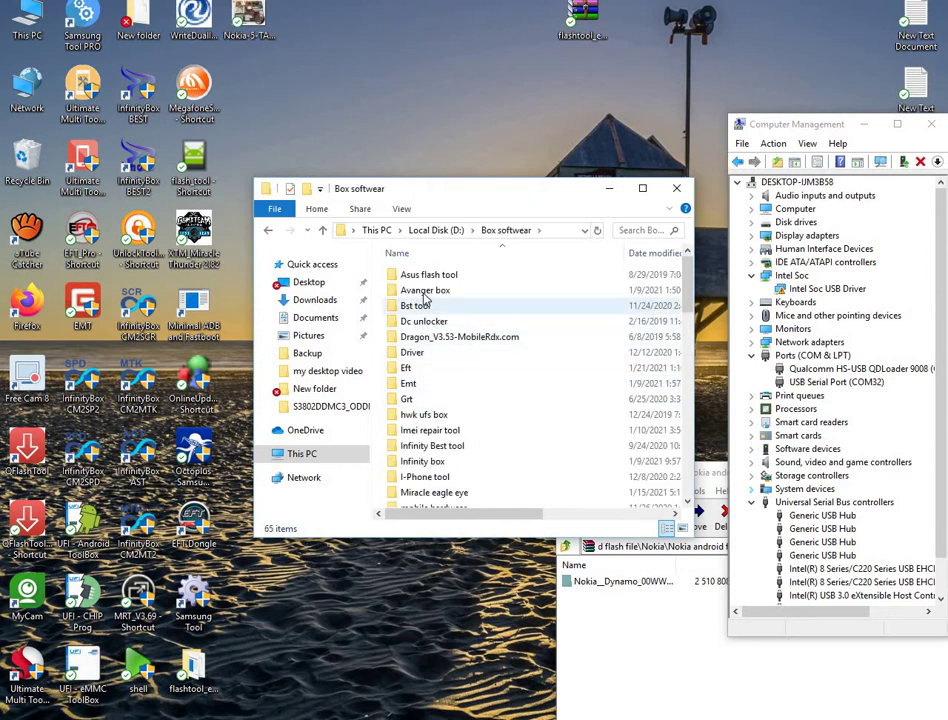
pyautogui.doubleClick(437, 461)
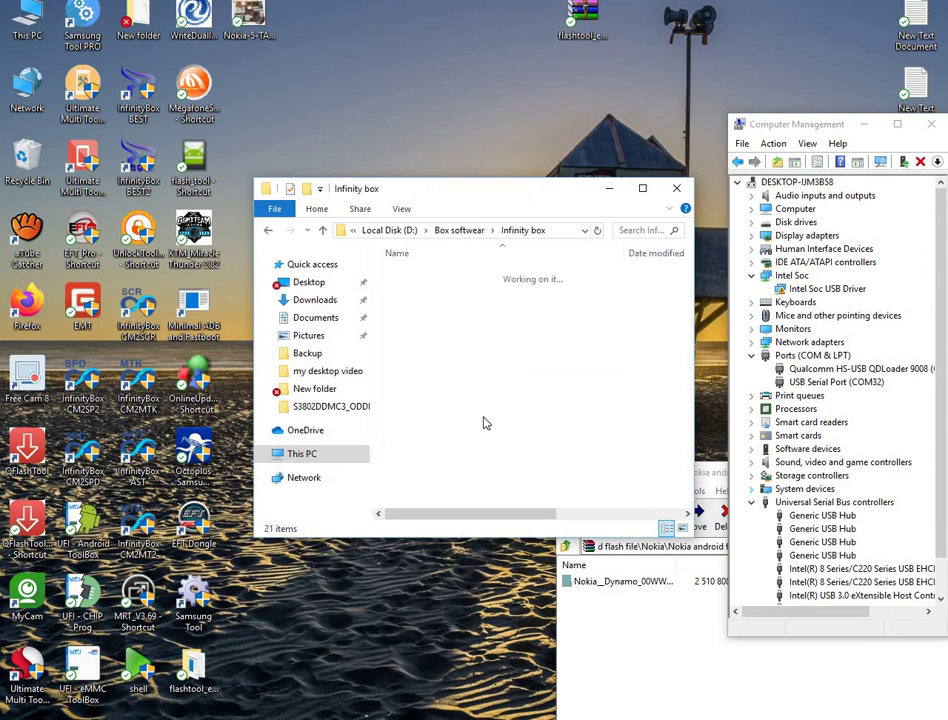
pyautogui.doubleClick(425, 276)
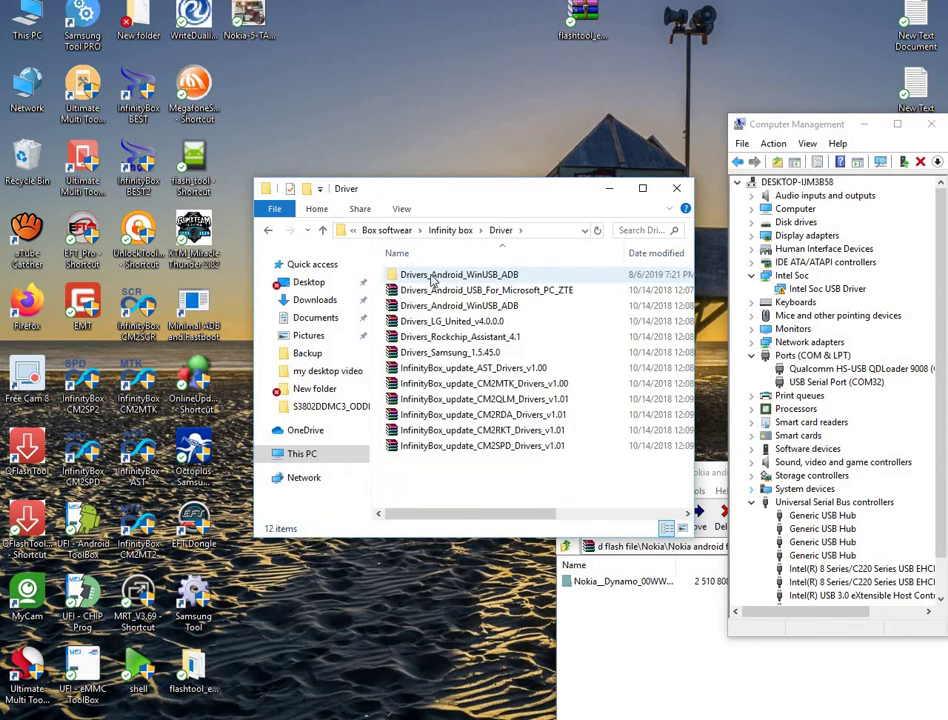
pyautogui.click(485, 399)
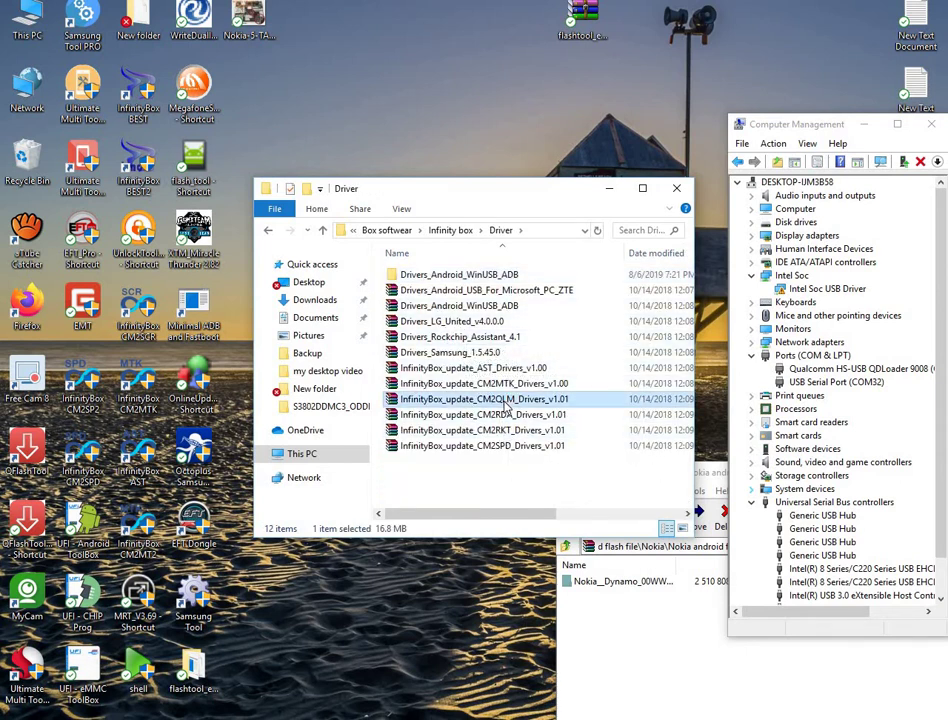
pyautogui.press('Return')
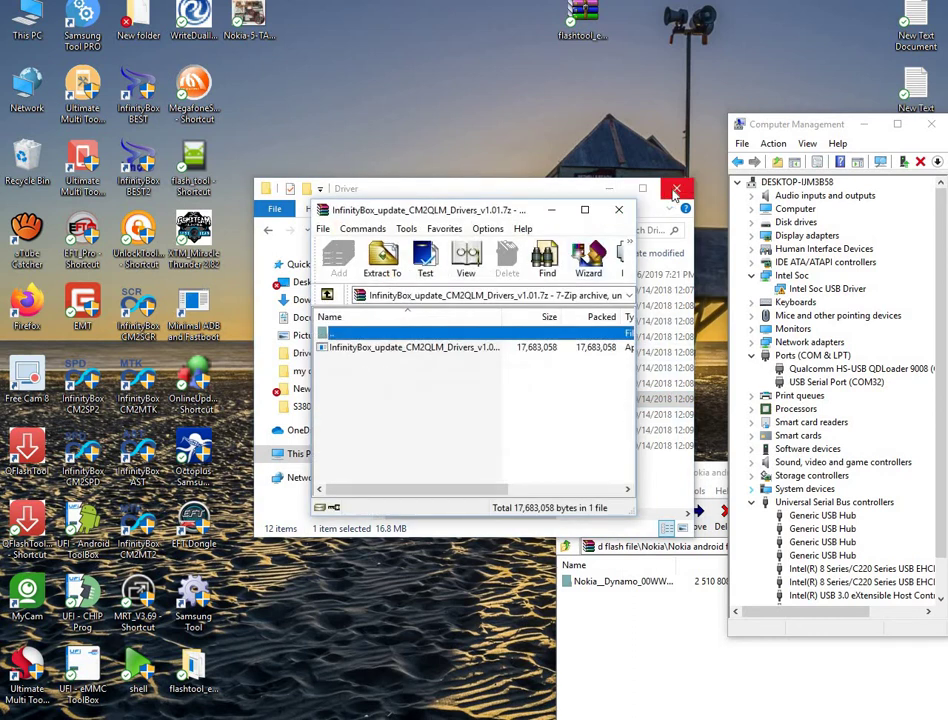
pyautogui.click(676, 188)
# - Run the CM2QLM drivers setup from the archive, accept the license agreement and complete the installation
pyautogui.click(416, 349)
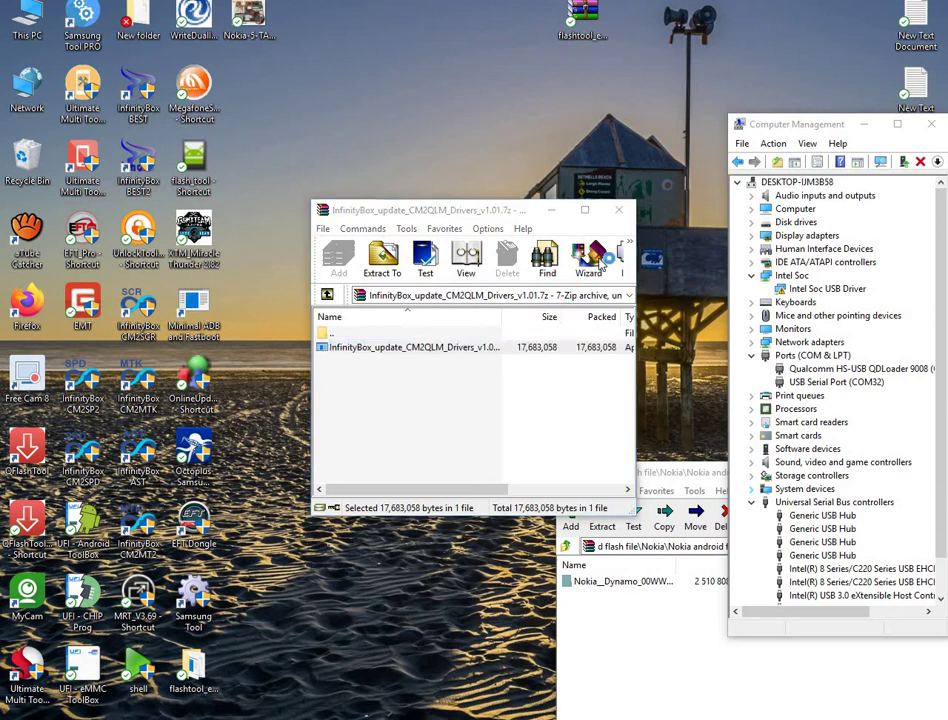
pyautogui.click(619, 210)
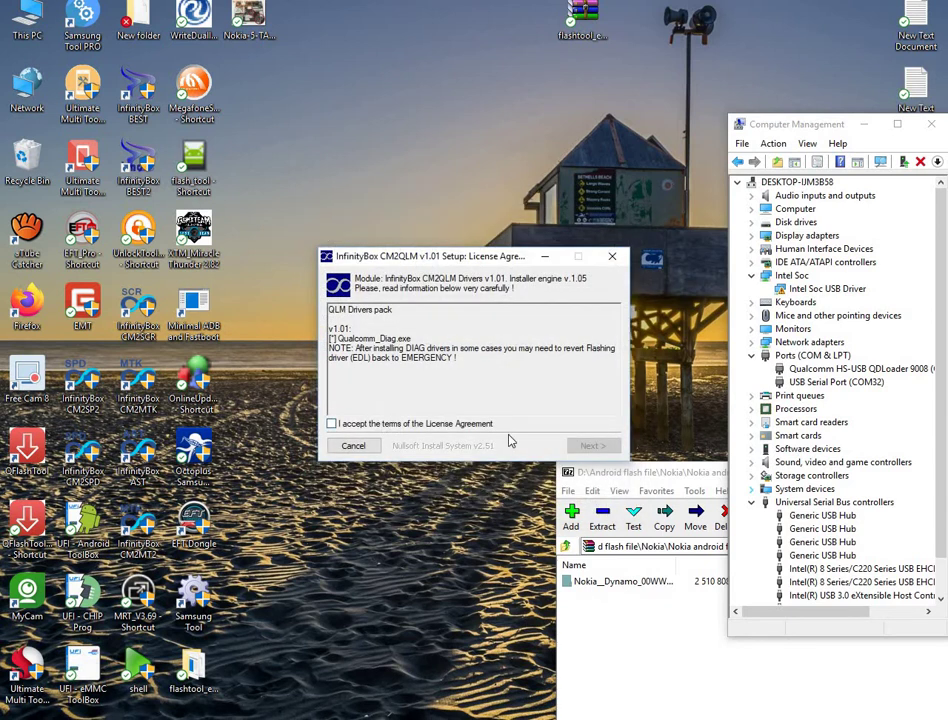
pyautogui.click(480, 424)
pyautogui.click(590, 446)
pyautogui.click(590, 446)
pyautogui.click(590, 446)
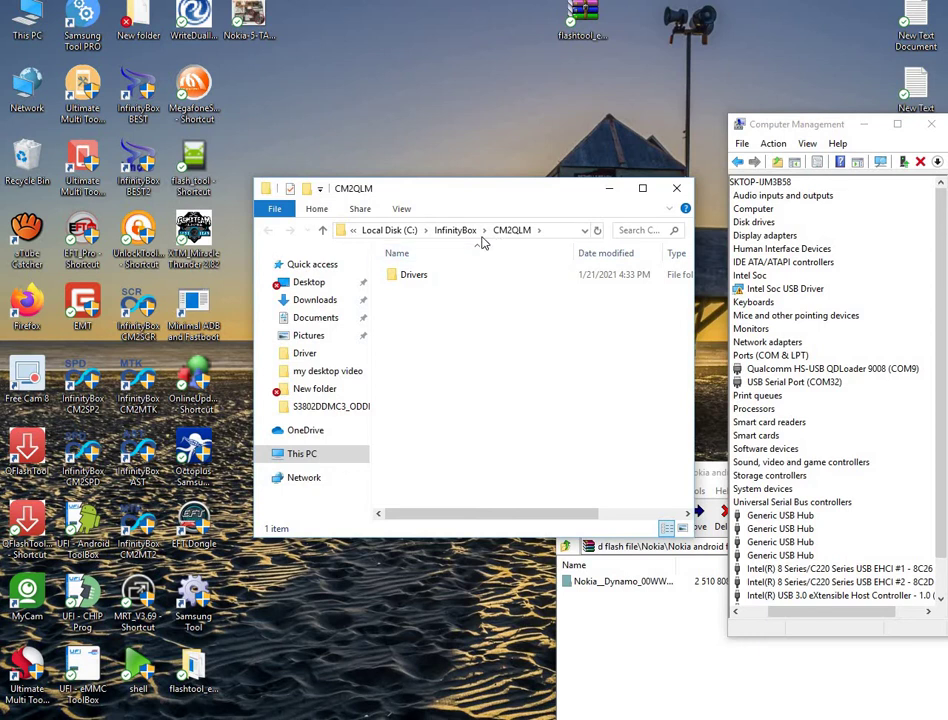
# - Open the Drivers folder in InfinityBox\CM2QLM and run the EmergencyDownloadDriver and WinUsbCoInstallers packages
pyautogui.doubleClick(413, 276)
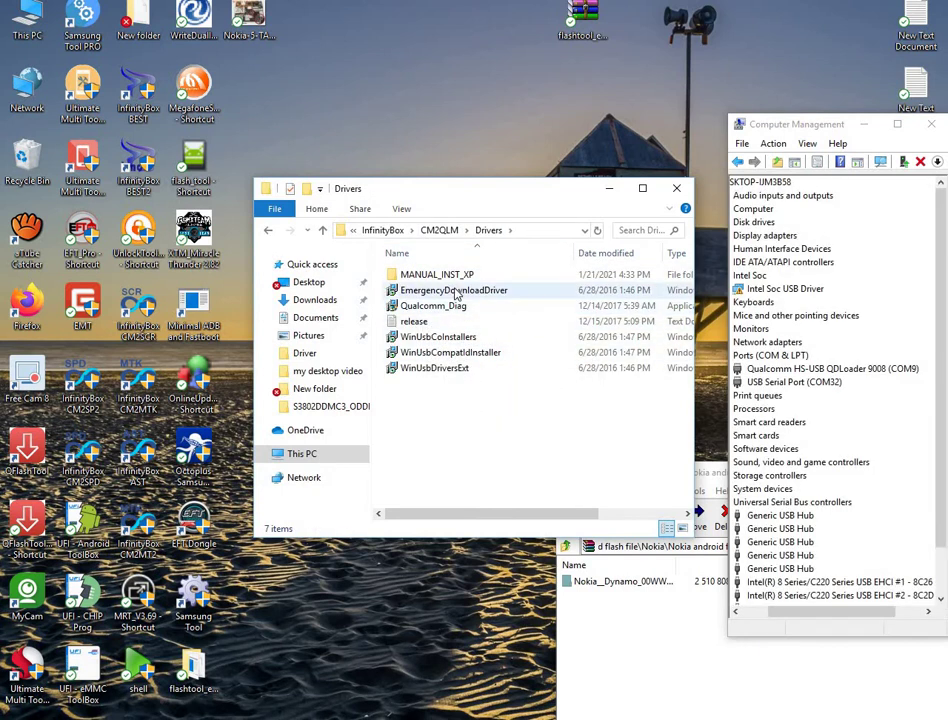
pyautogui.doubleClick(462, 291)
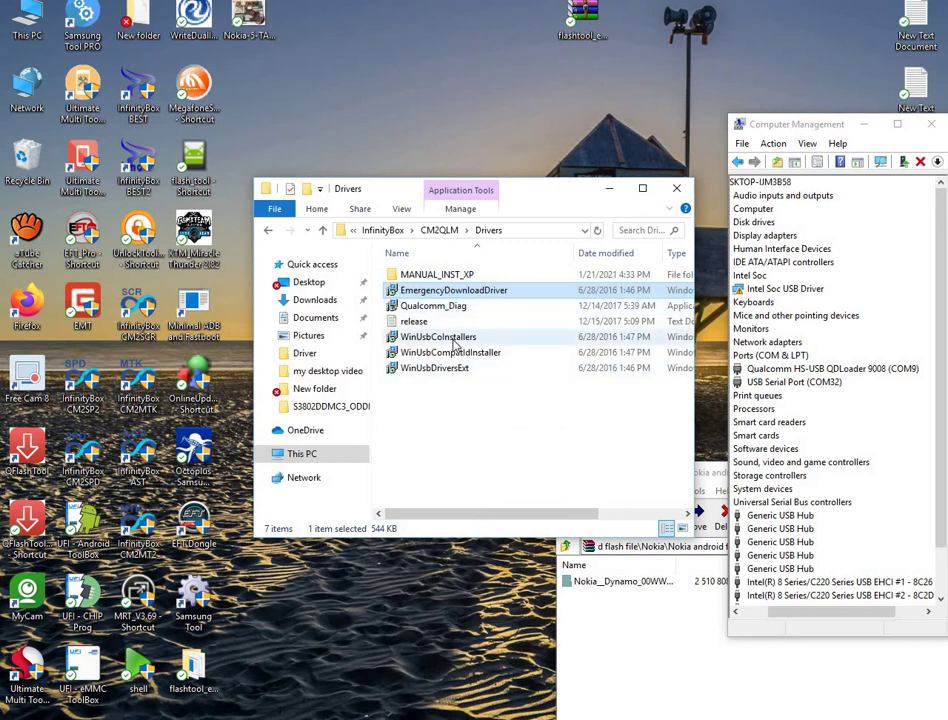
pyautogui.doubleClick(445, 337)
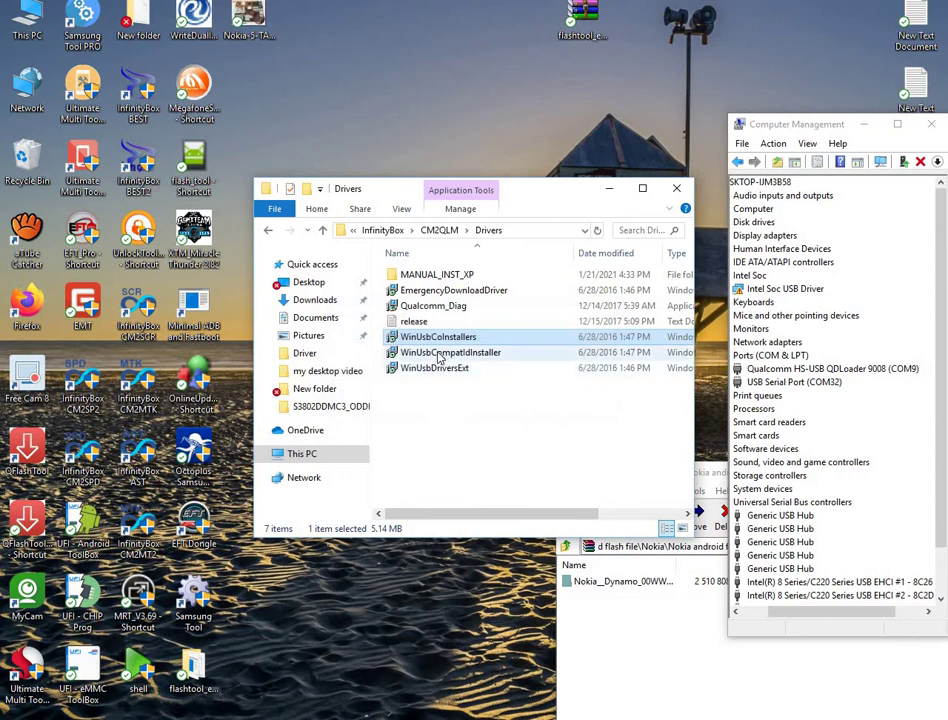
# - Run the WinUsbCompatIdInstaller and WinUsbDriversExt packages from the Drivers folder, dismissing the Z3X card prompt and closing the Z3X shell
pyautogui.doubleClick(437, 352)
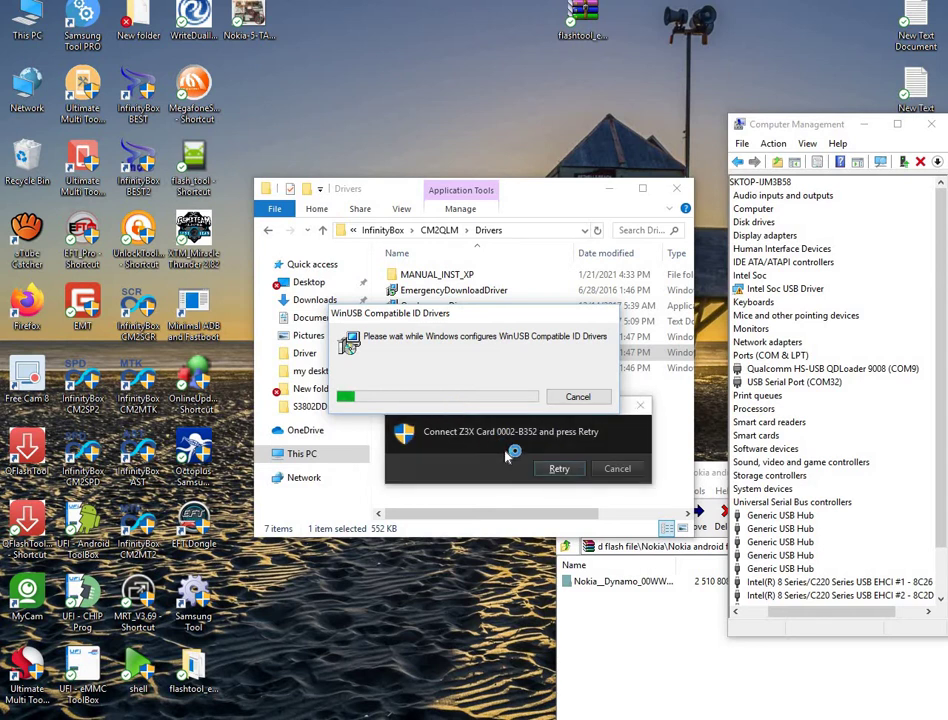
pyautogui.click(625, 470)
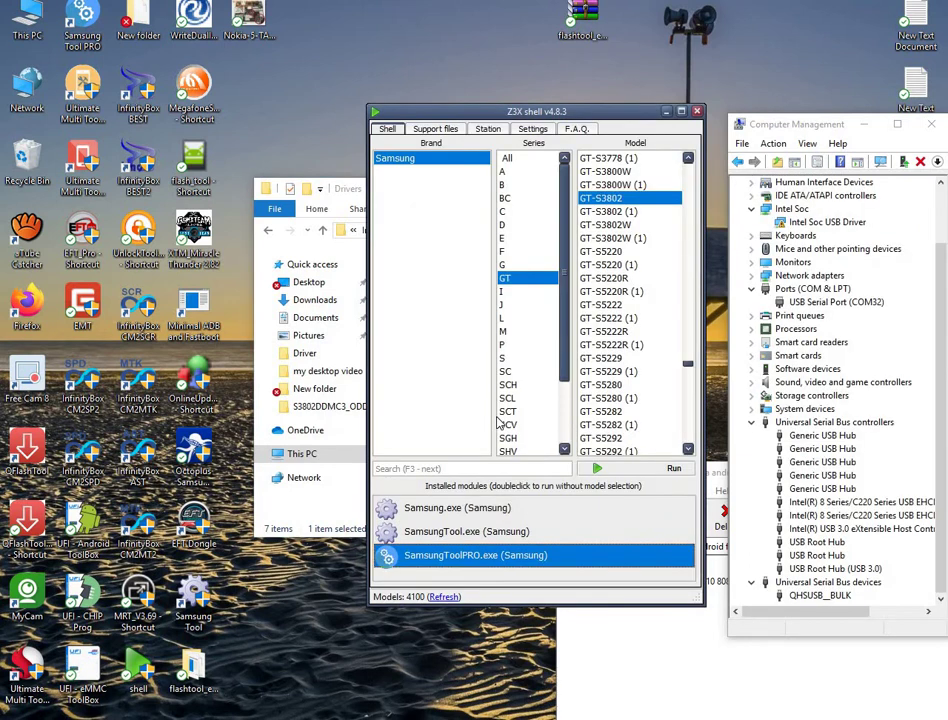
pyautogui.click(697, 111)
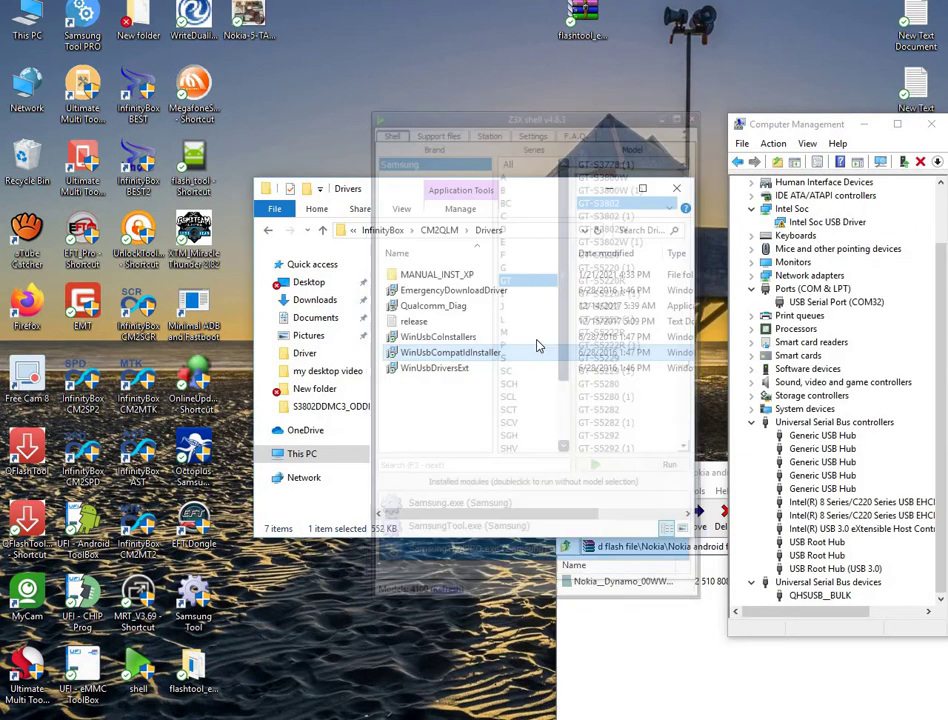
pyautogui.doubleClick(448, 368)
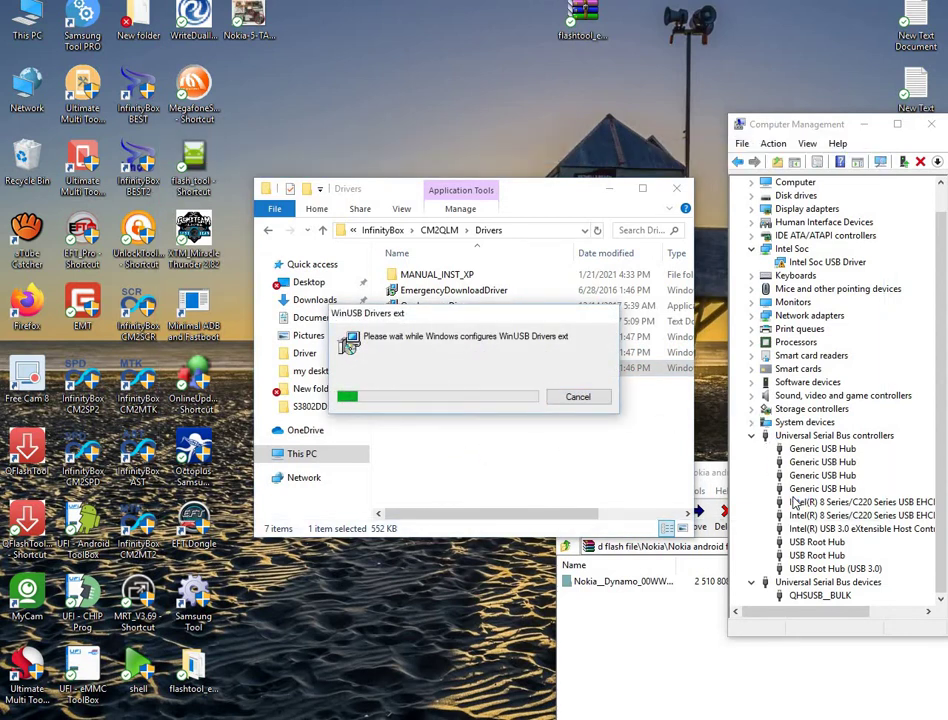
# - Clear away the Drivers folder and finished CM2QLM setup, and make the Computer Management window taller to show the whole device tree
pyautogui.click(611, 191)
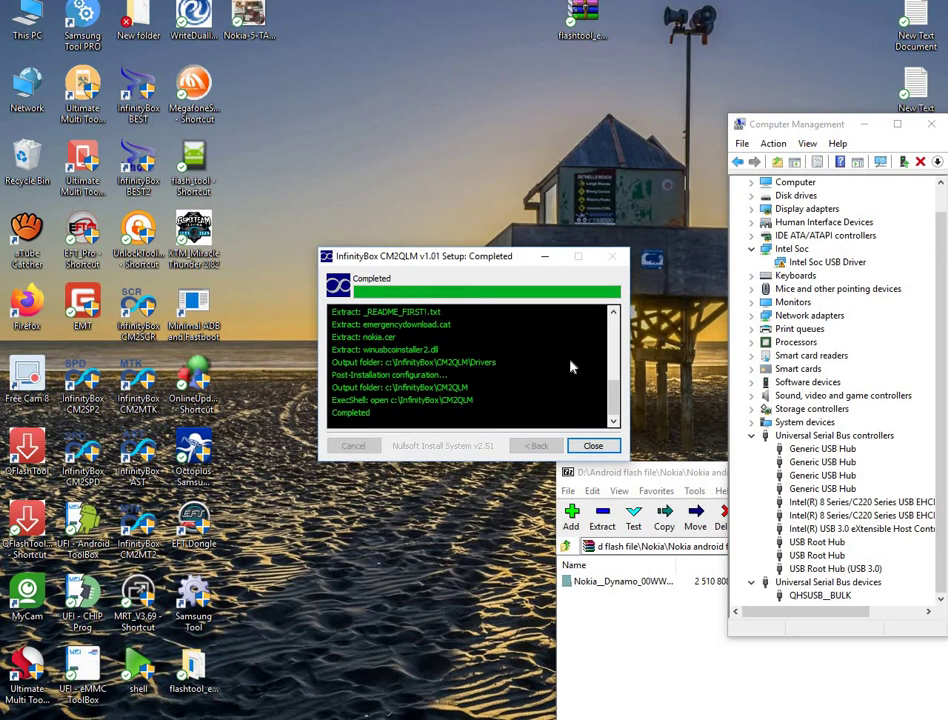
pyautogui.click(592, 446)
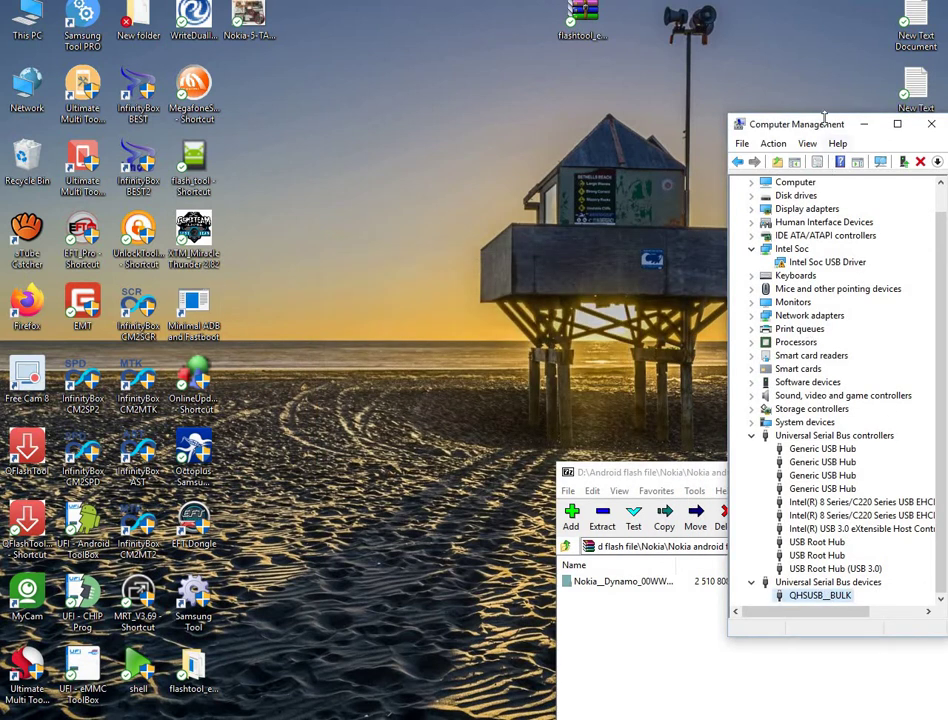
pyautogui.moveTo(828, 97); pyautogui.dragTo(828, 55)
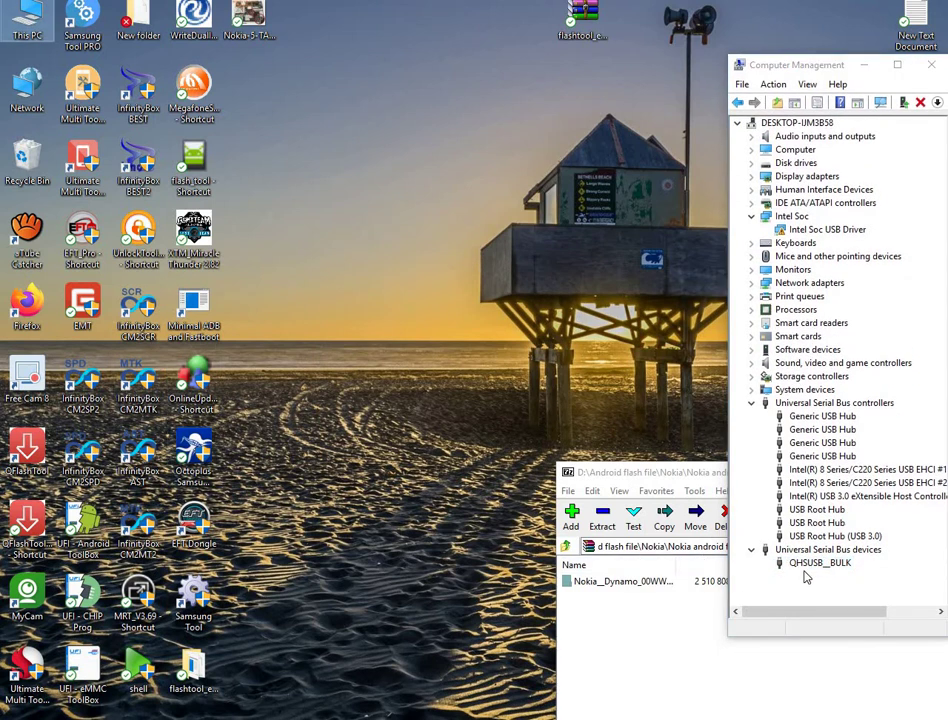
# - Launch the InfinityBox BEST2 Nokia module and close the Nokia firmware archive window
pyautogui.click(138, 160)
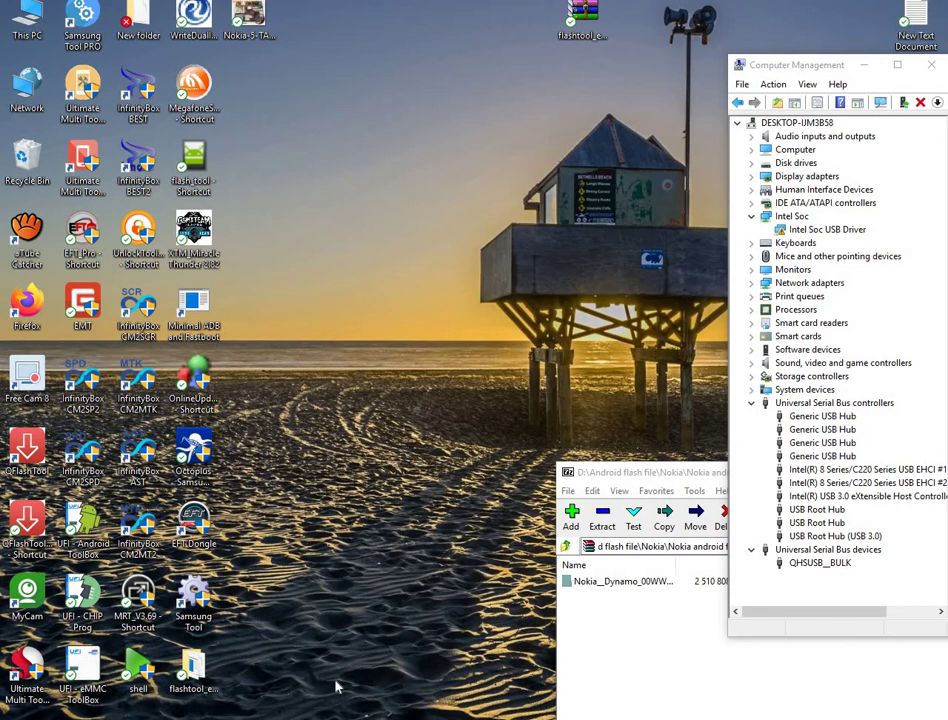
pyautogui.moveTo(622, 477); pyautogui.dragTo(442, 485)
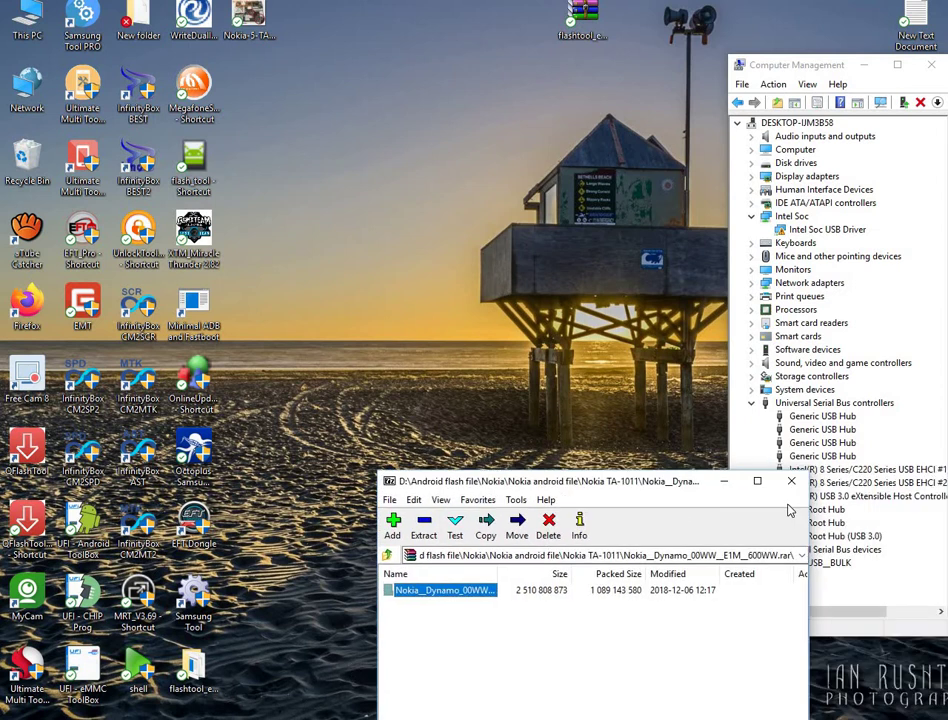
pyautogui.click(785, 481)
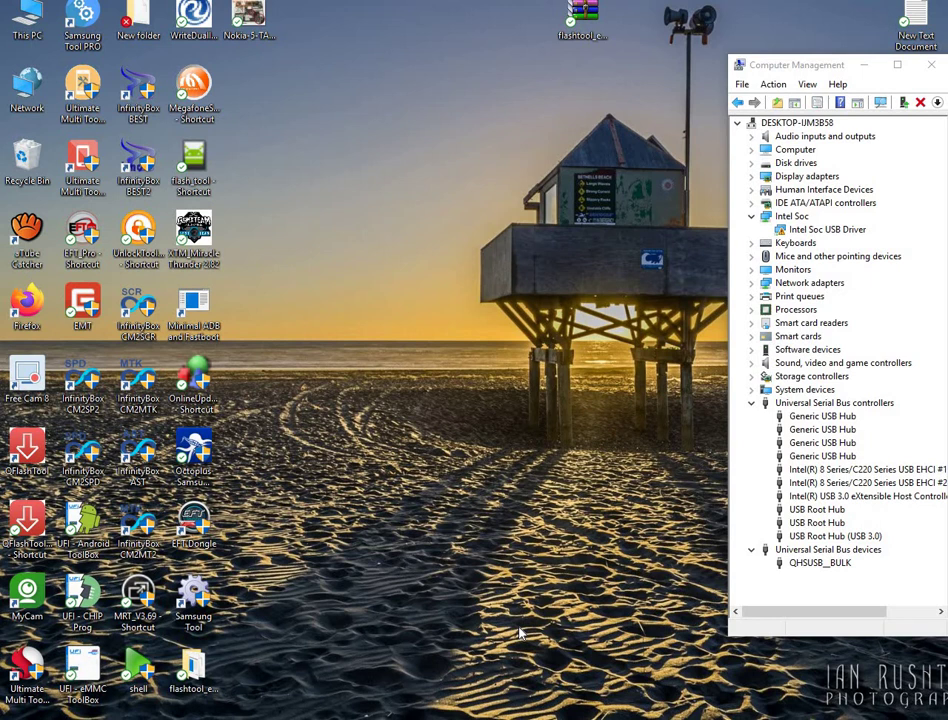
pyautogui.rightClick(519, 632)
pyautogui.click(562, 330)
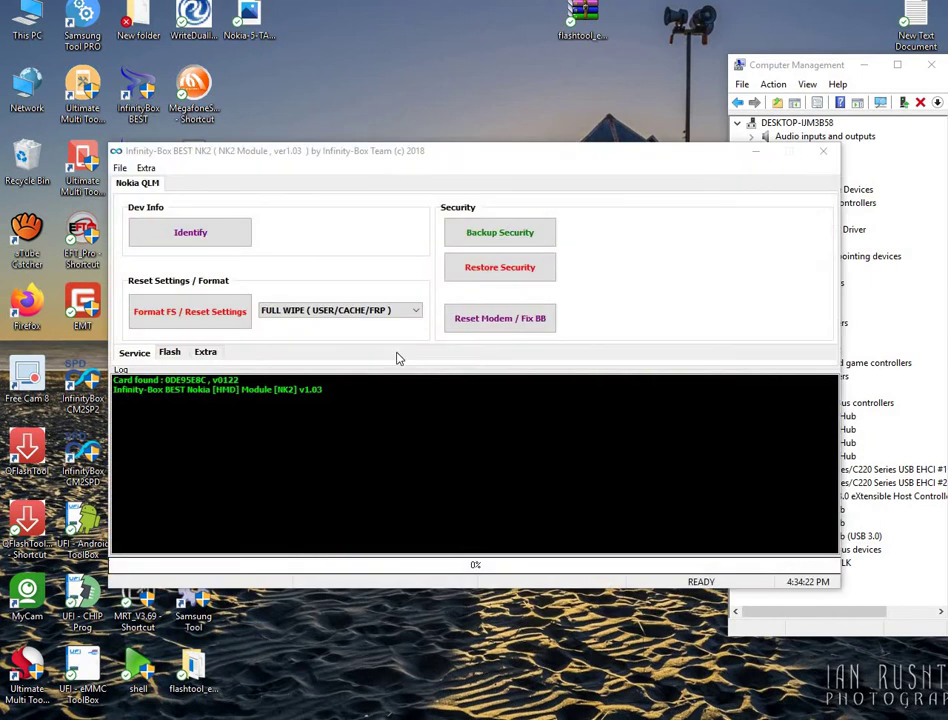
# - Load the Program_Def flash configuration from the Nokia__Dynamo_00WW__E1M__600WW firmware folder into the Nokia QLM flasher
pyautogui.click(169, 355)
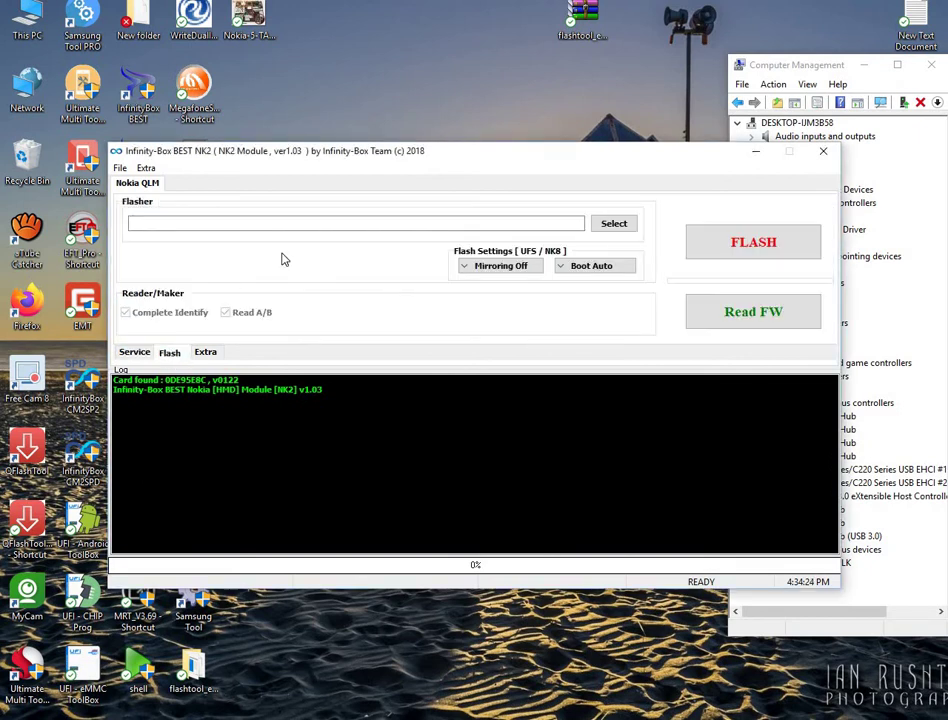
pyautogui.click(622, 226)
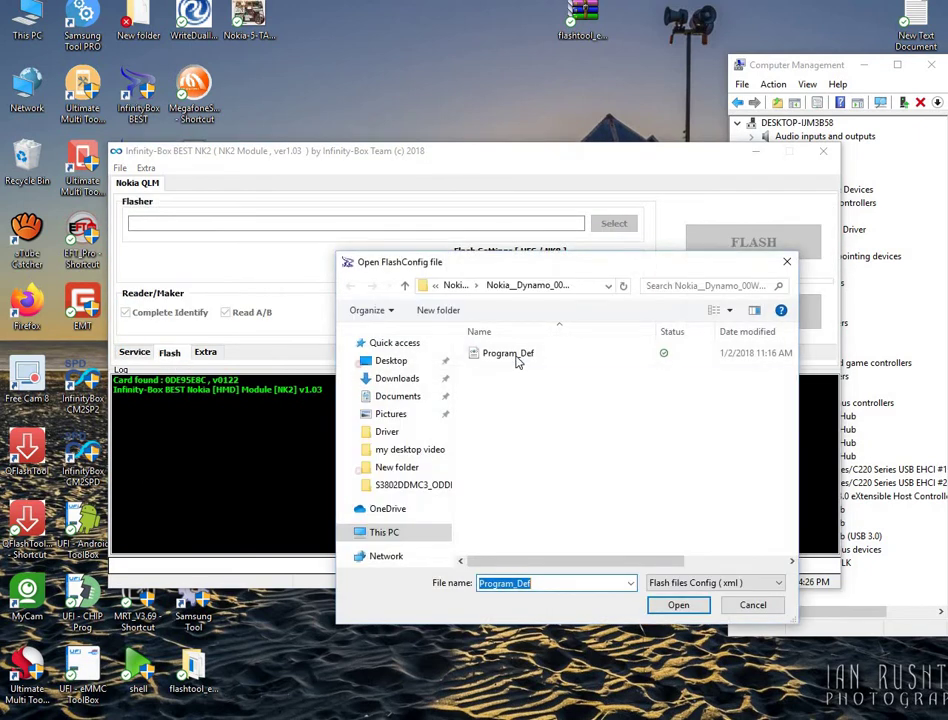
pyautogui.doubleClick(508, 353)
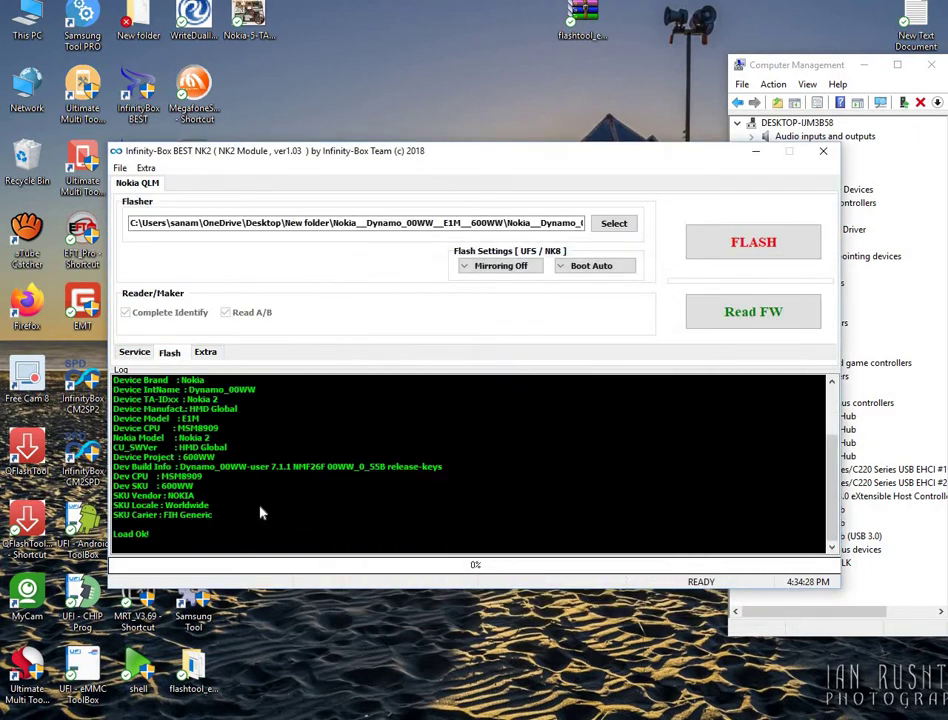
# - Check the QHSUSB__BULK device in Computer Management and try flashing the loaded Nokia firmware with Mirroring Off and Boot Auto
pyautogui.click(218, 441)
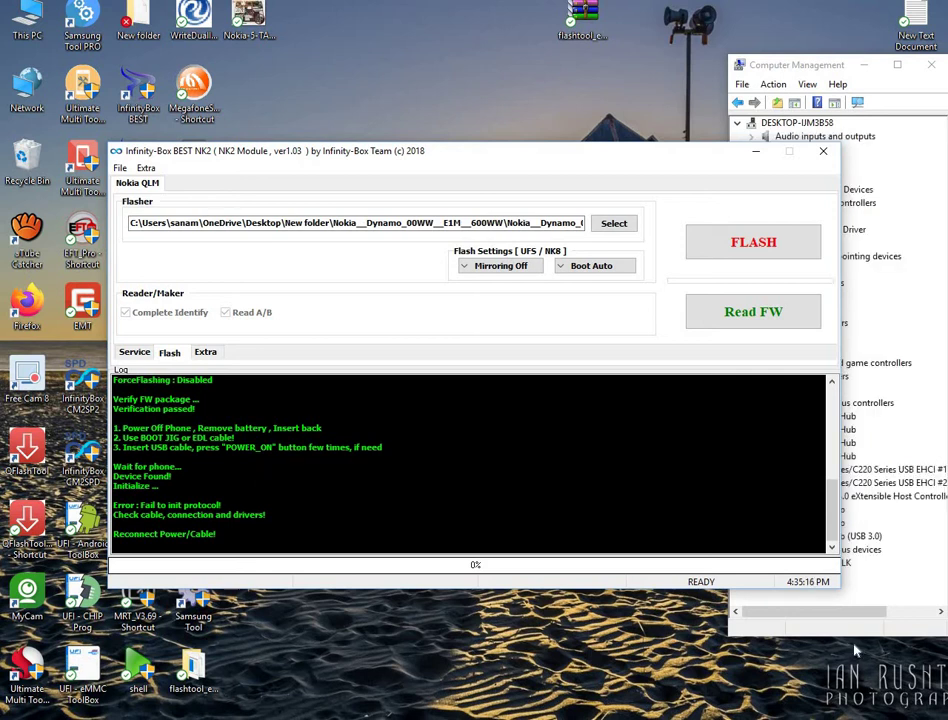
pyautogui.click(798, 567)
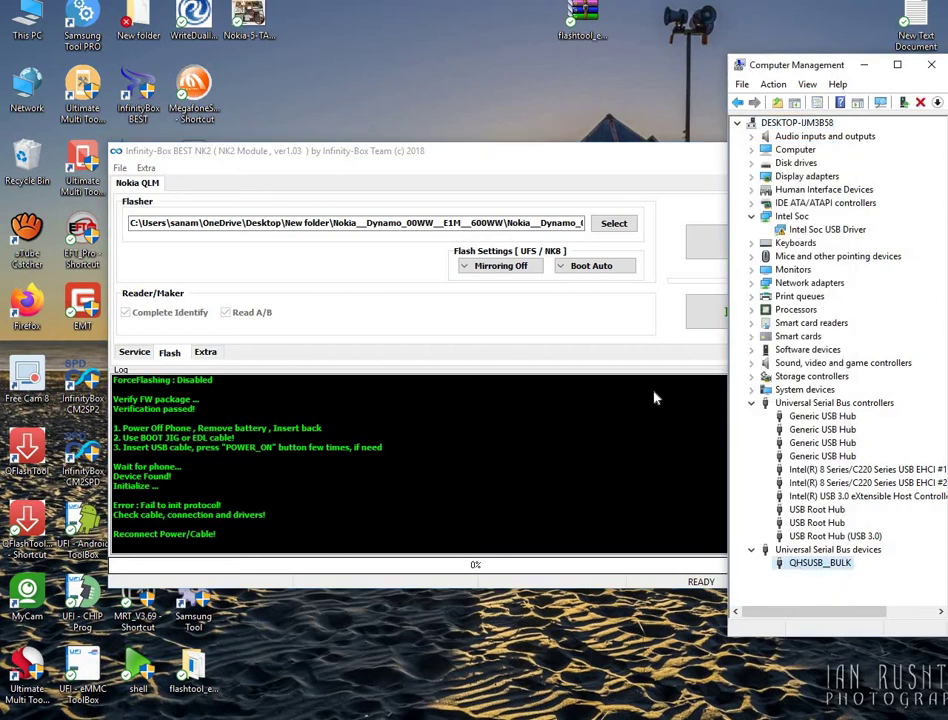
pyautogui.click(724, 243)
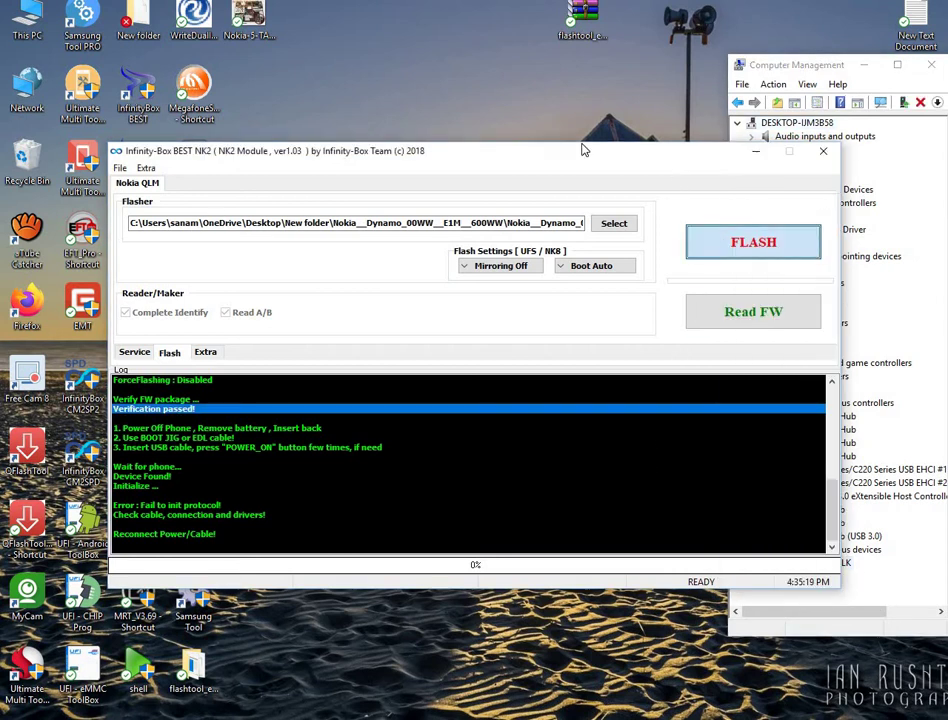